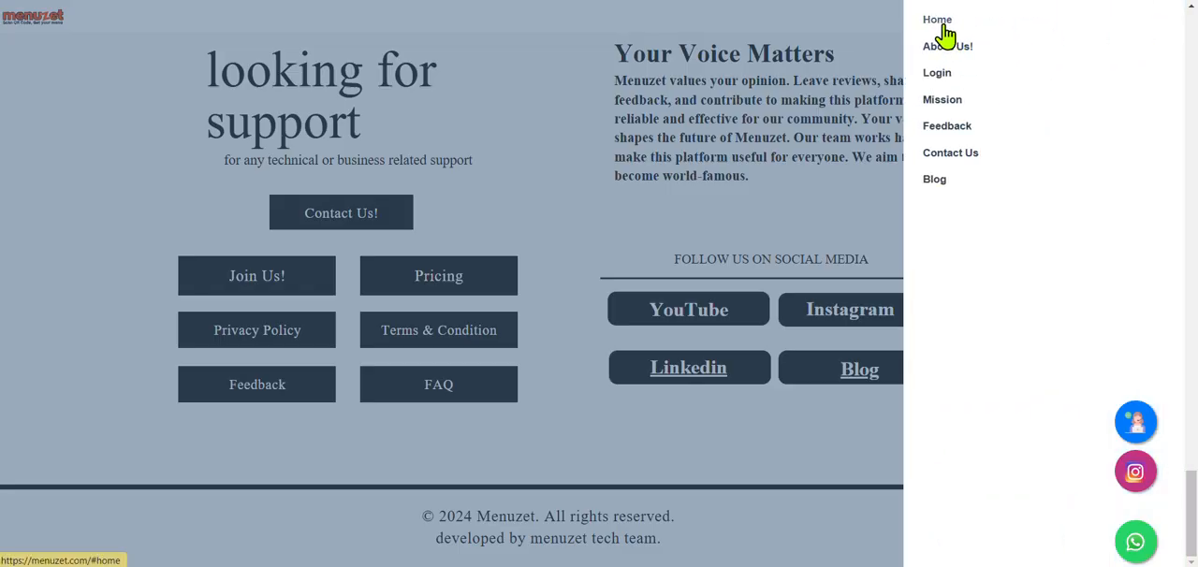
Step: Go to the Menuzet home page and start creating a menu to reach the account sign-up form
click(945, 30)
click(575, 342)
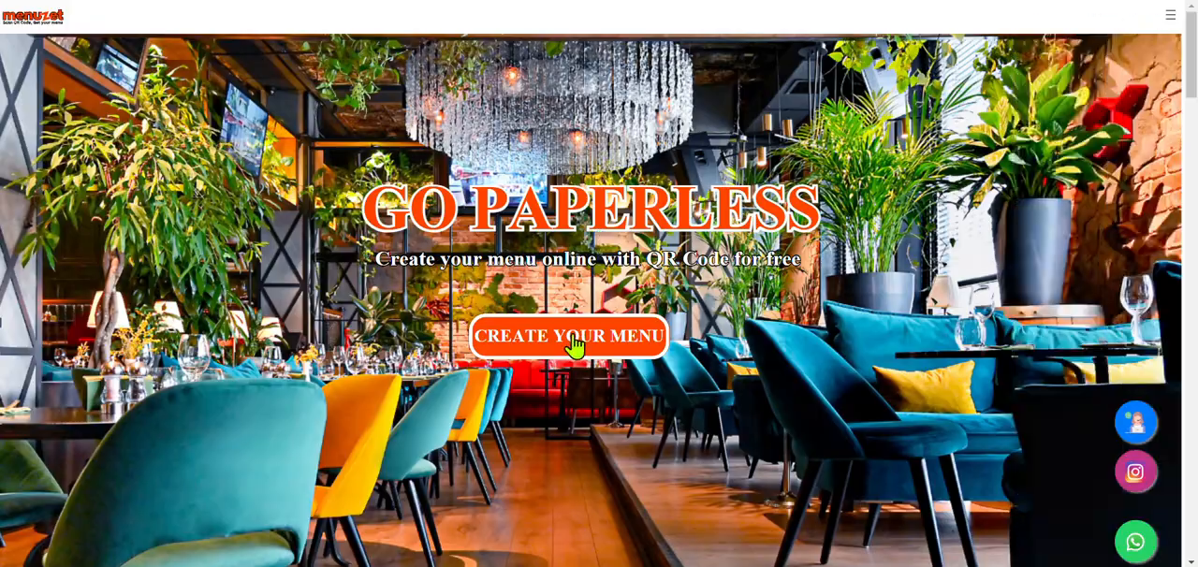
click(574, 346)
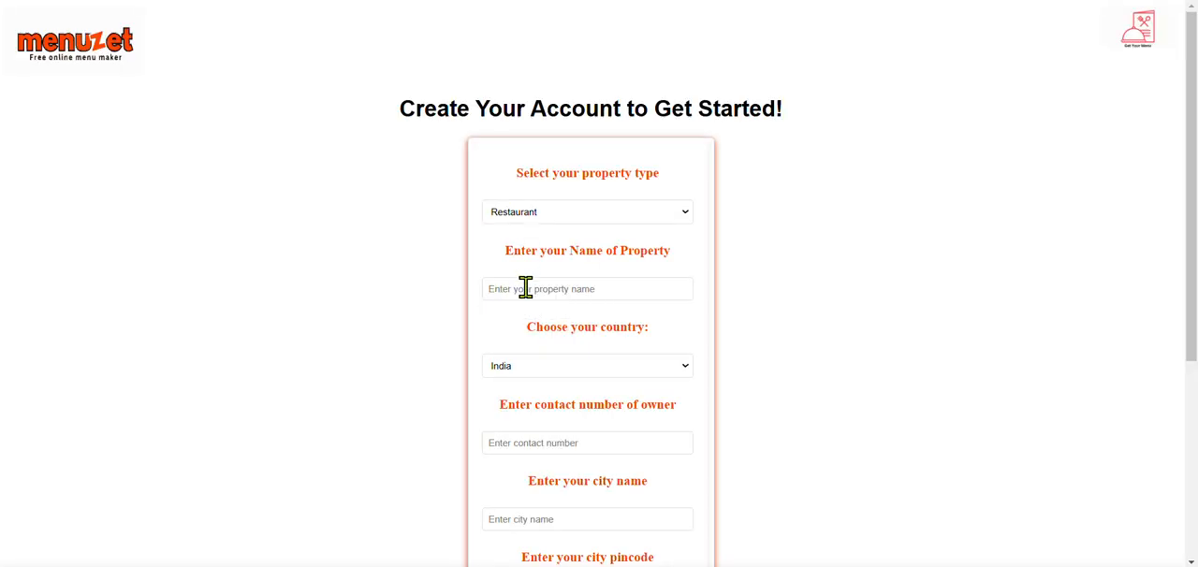
Step: Enter Dream Plate as the property name and choose Restaurant as the property type
text(Dream)
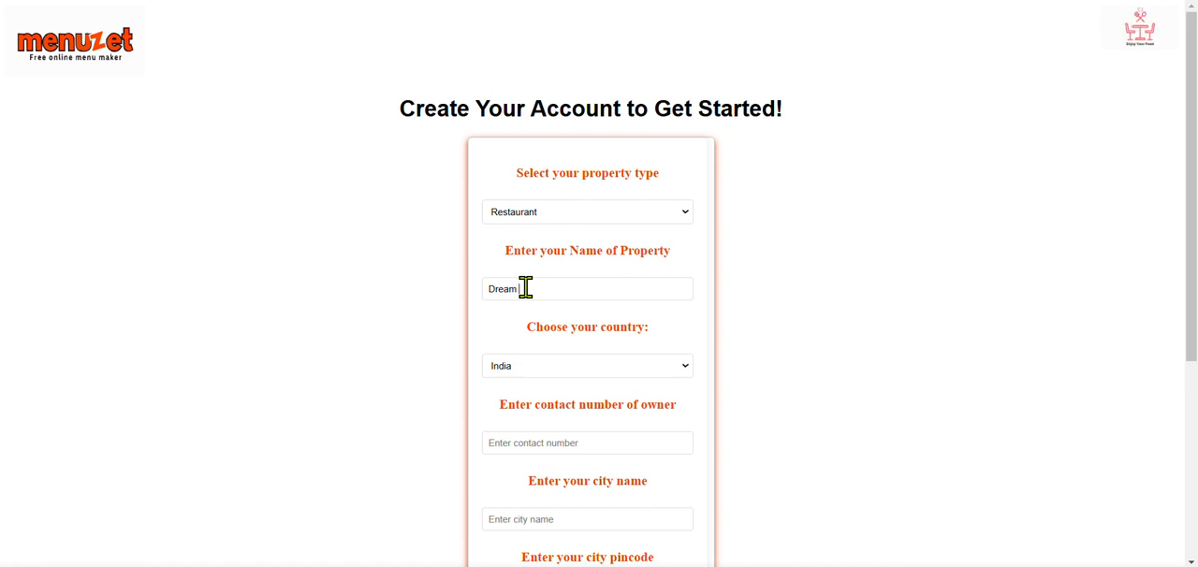
text( Plate)
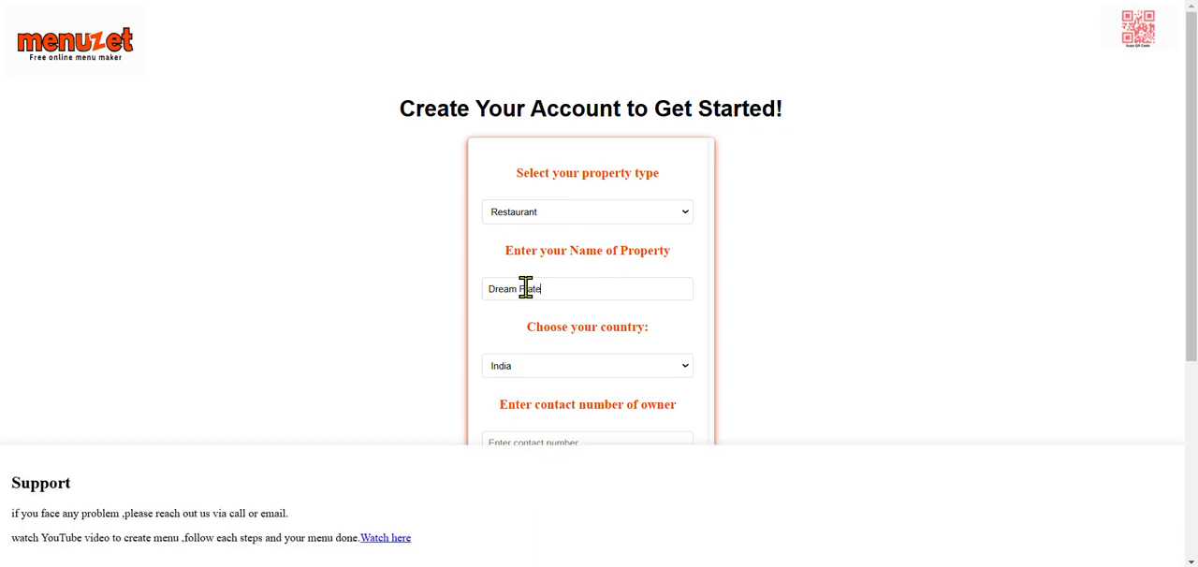
scroll(580, 383, down, 1)
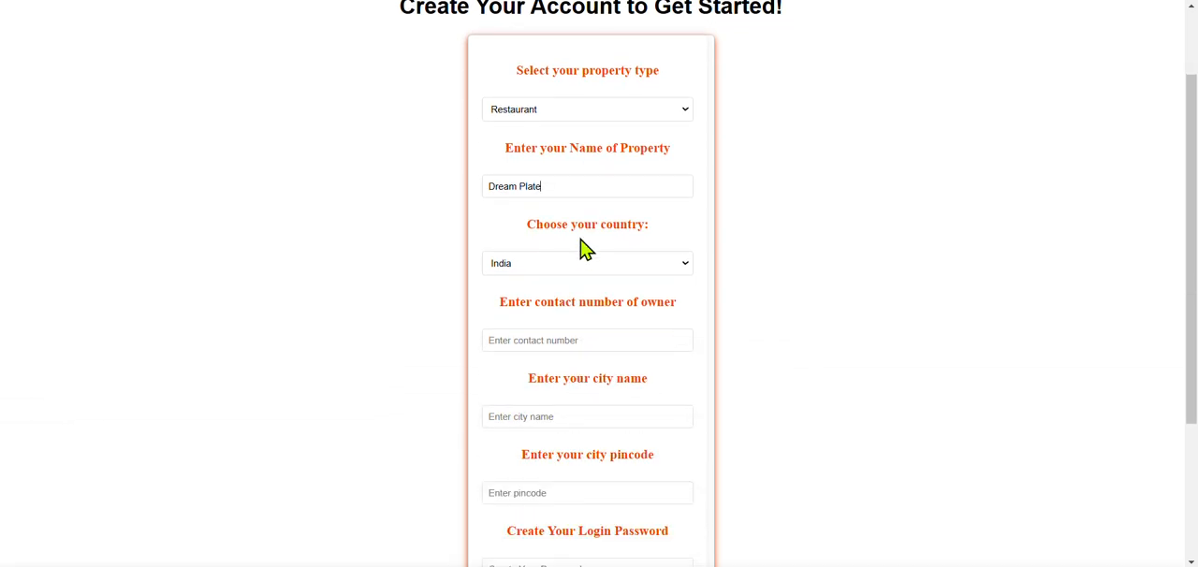
click(557, 113)
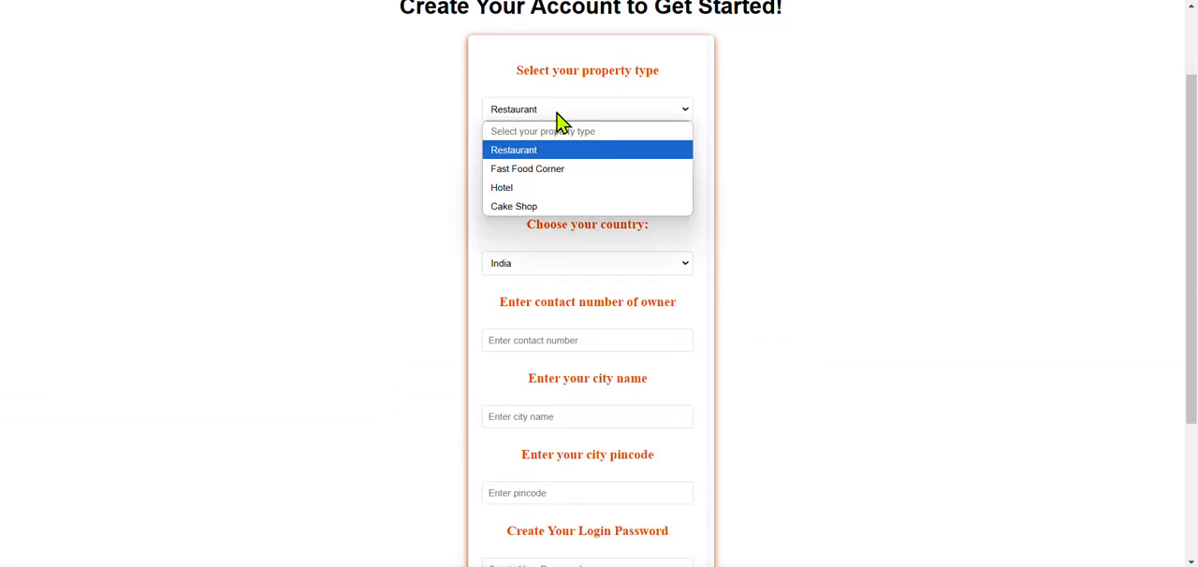
click(526, 157)
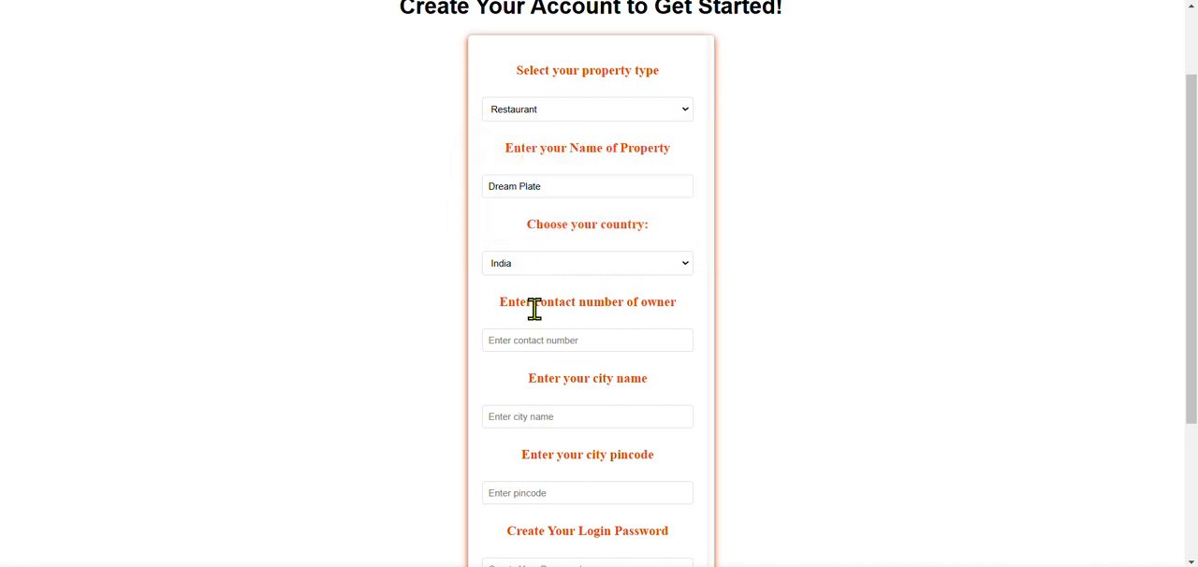
Step: Enter the owner's ten-digit contact number in the sign-up form
click(530, 337)
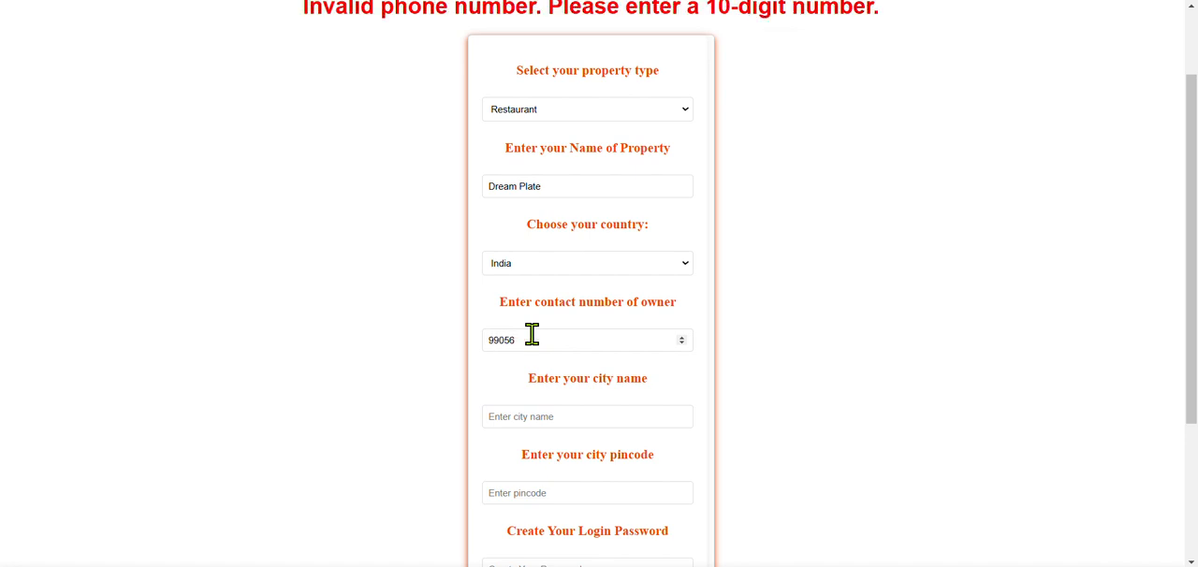
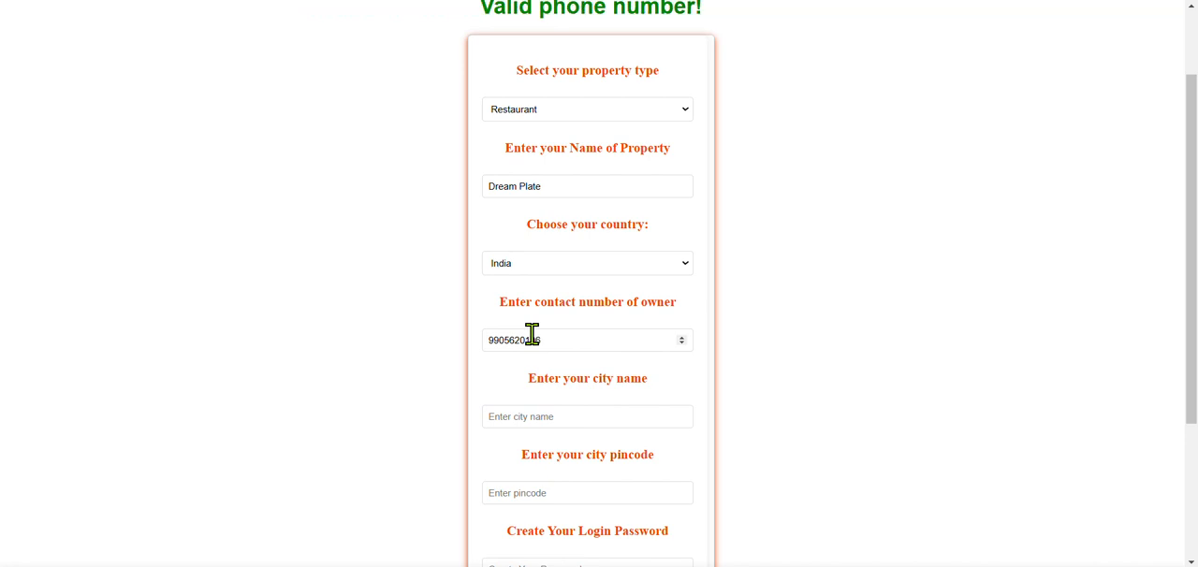
scroll(599, 346, down, 1)
scroll(602, 356, up, 2)
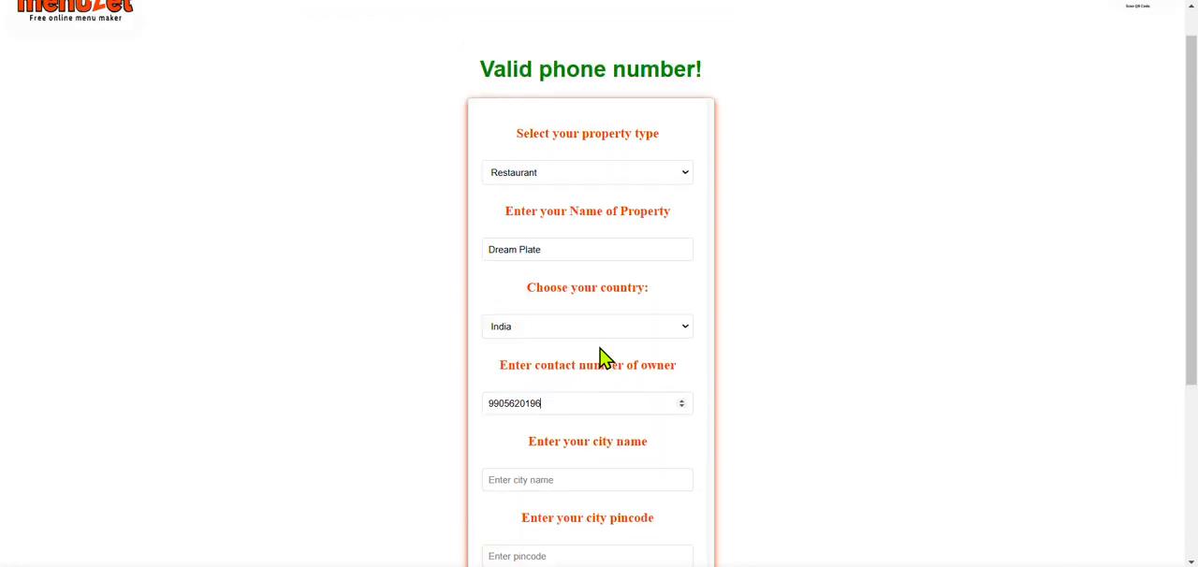
scroll(599, 342, down, 2)
Step: Fill in the property's city name and city pincode in the sign-up form
click(574, 351)
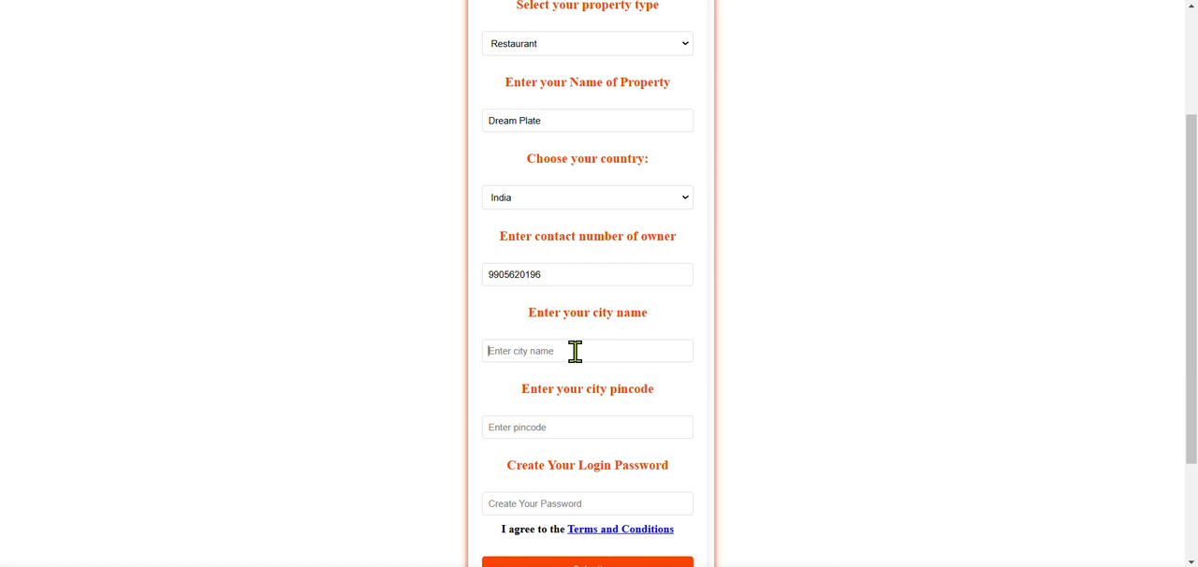
scroll(655, 281, up, 2)
scroll(655, 281, down, 3)
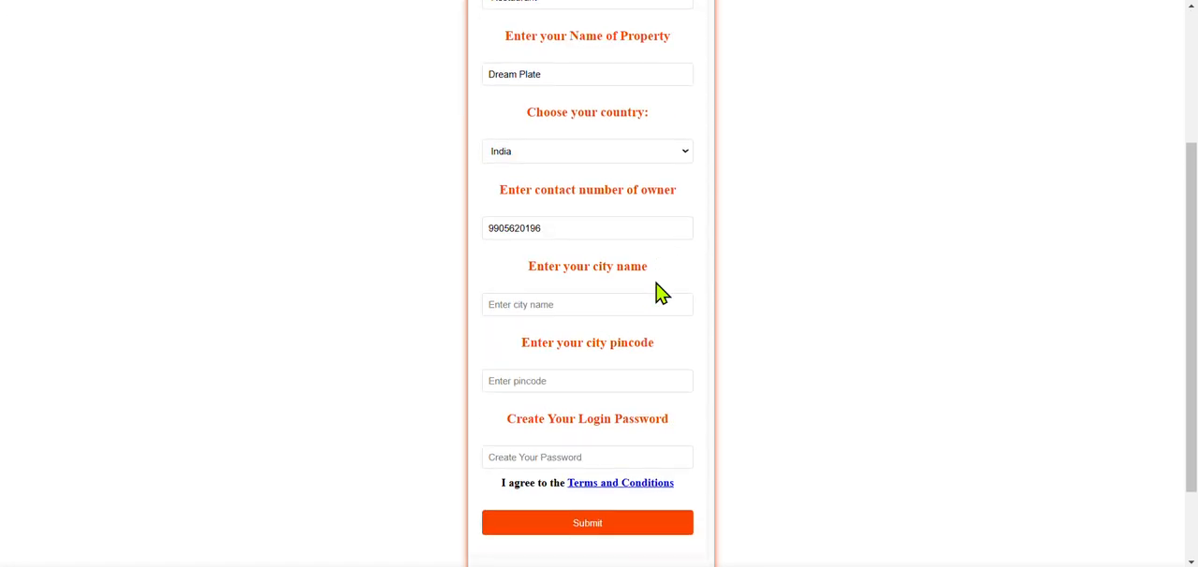
scroll(584, 267, down, 1)
click(563, 279)
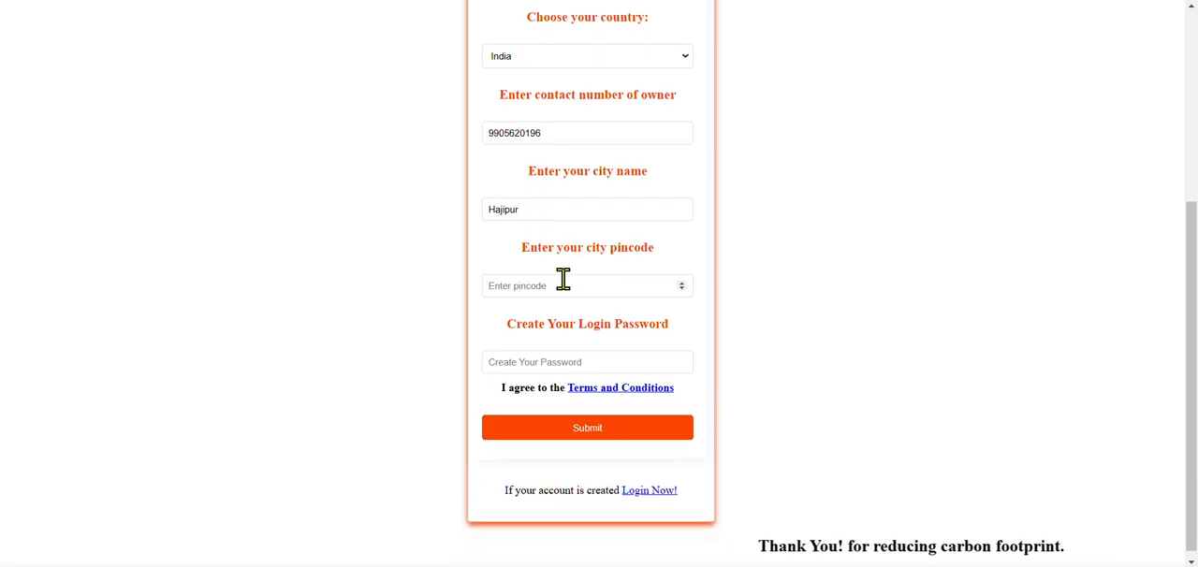
text(844101)
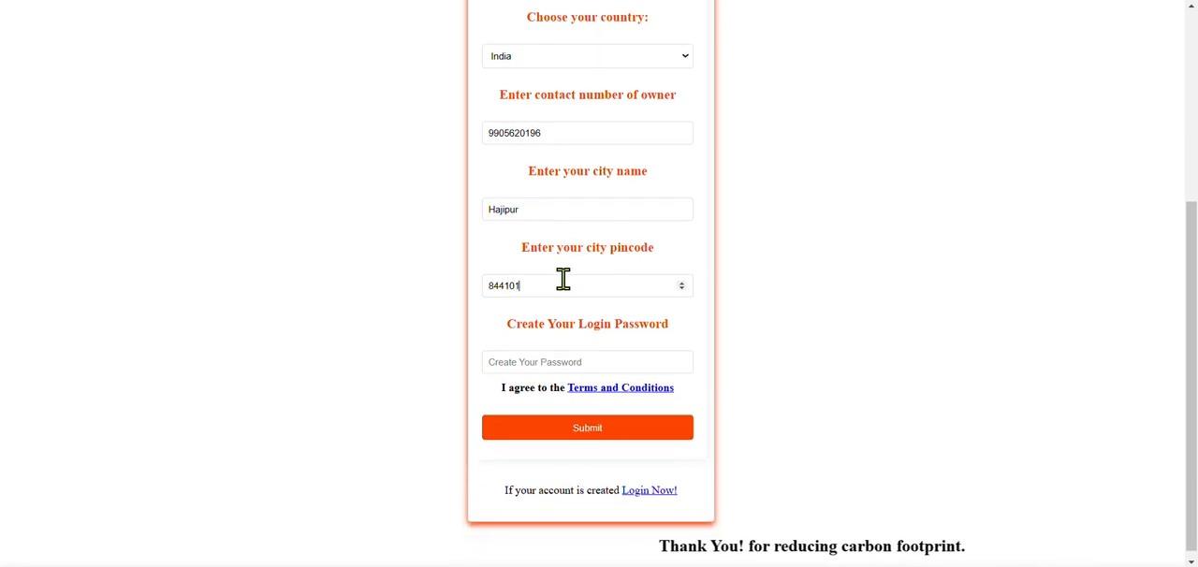
Step: Enter a login password for the account, submit the sign-up form and check the page for a response
click(568, 372)
text(••••••)
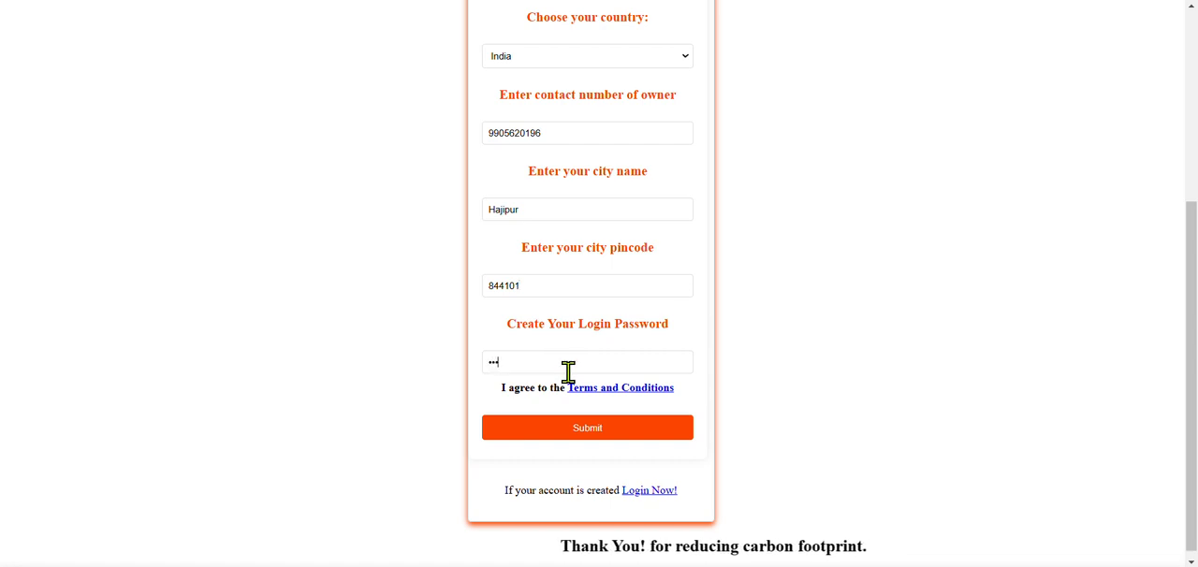
click(615, 435)
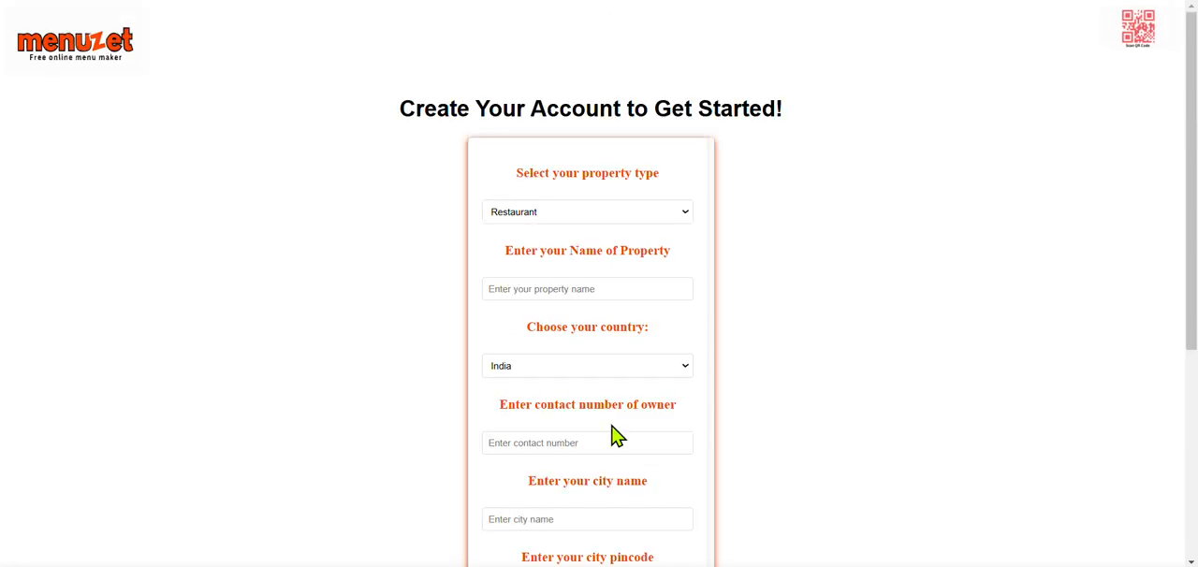
scroll(615, 435, down, 4)
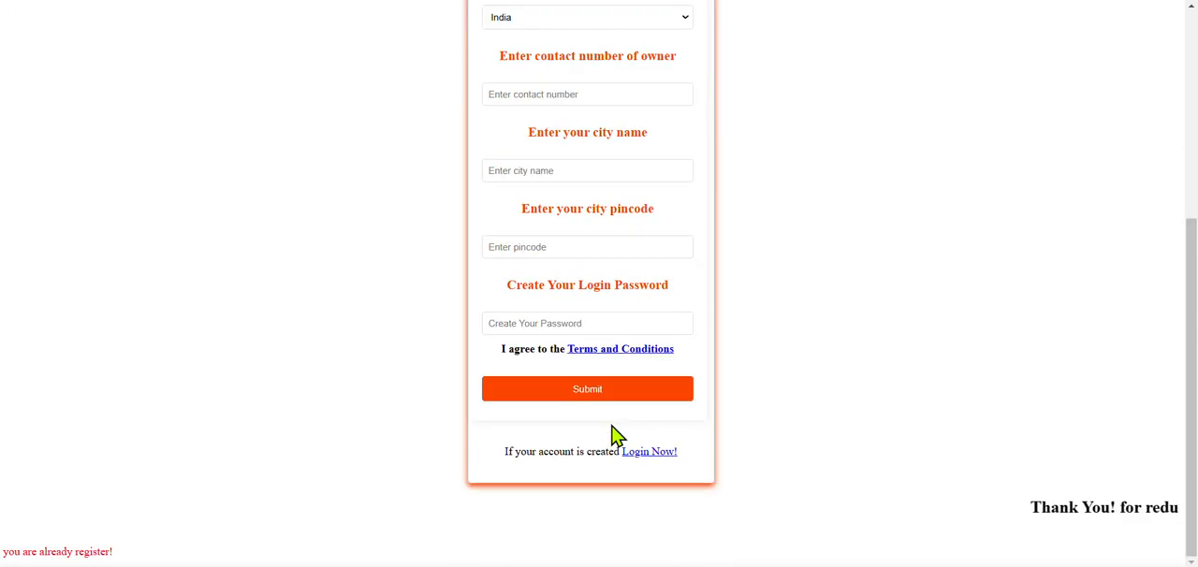
scroll(614, 436, up, 3)
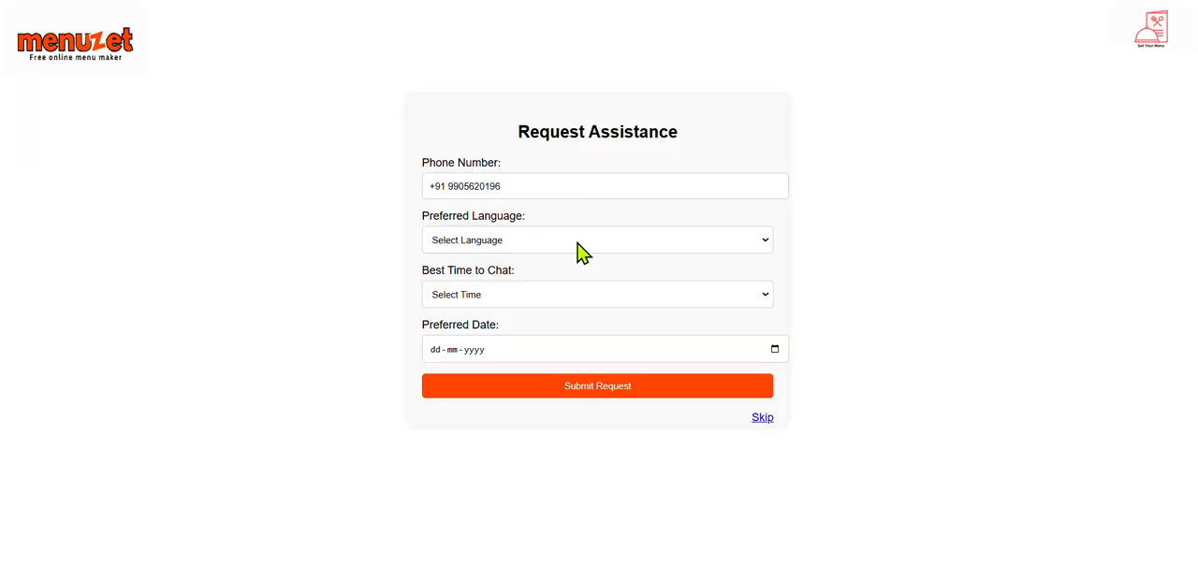
Step: Fill in the assistance request with English as language, Afternoon (12 PM - 3 PM) as chat time and 22-01-2025 as preferred date
click(581, 245)
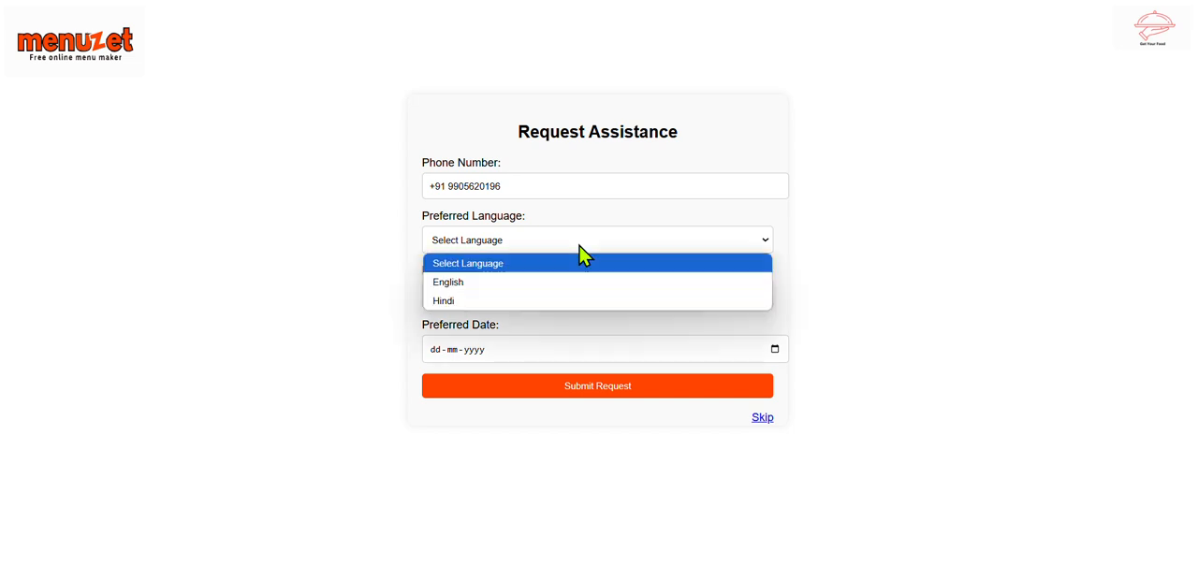
click(518, 286)
click(505, 303)
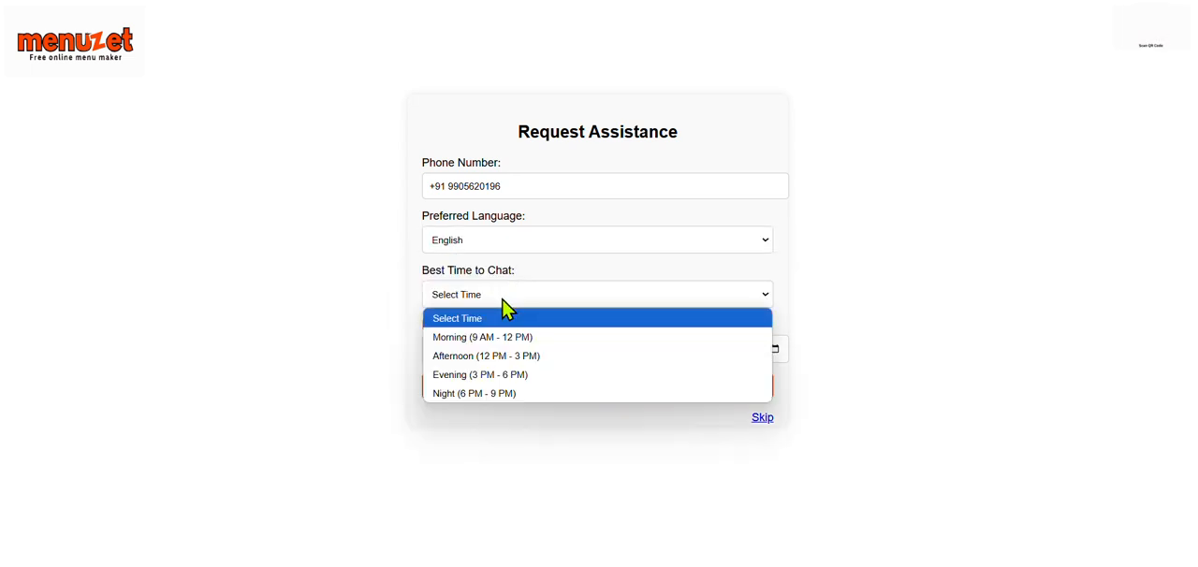
click(494, 361)
click(587, 348)
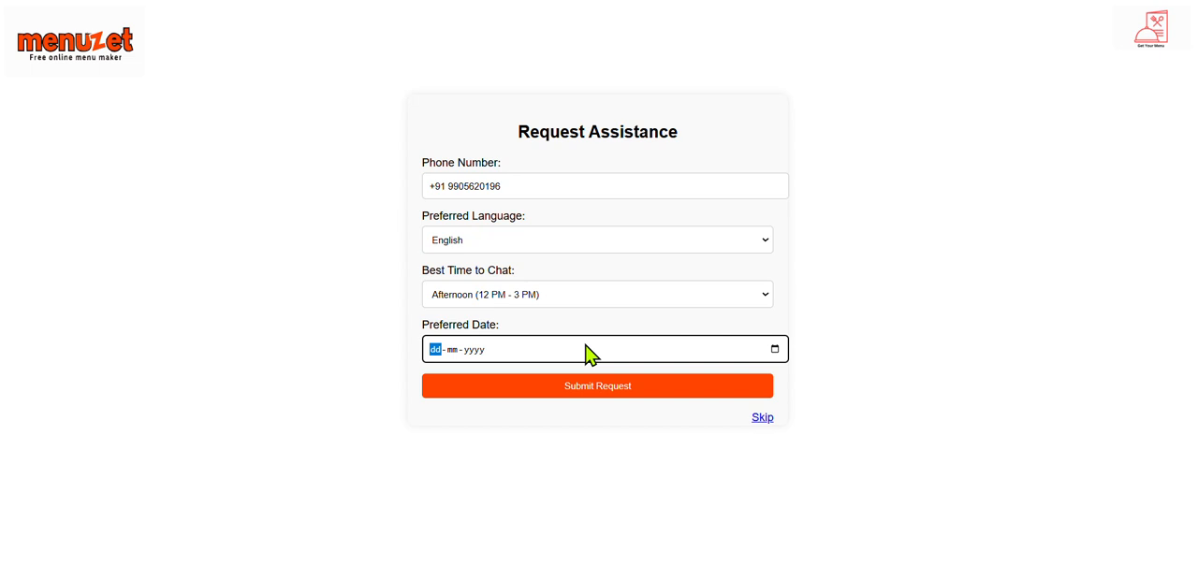
click(773, 349)
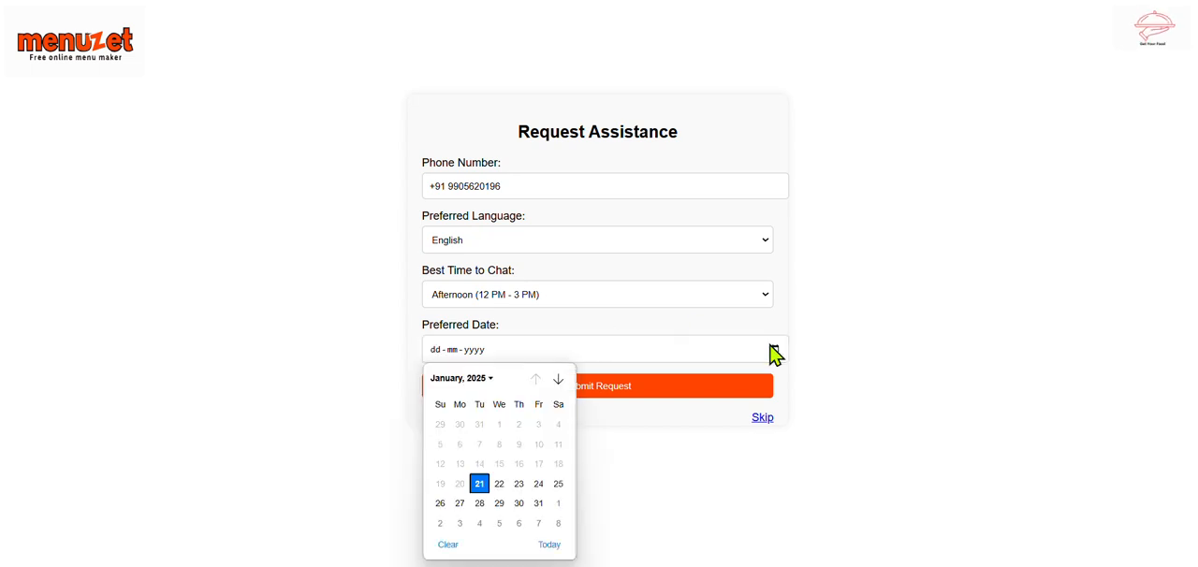
click(499, 483)
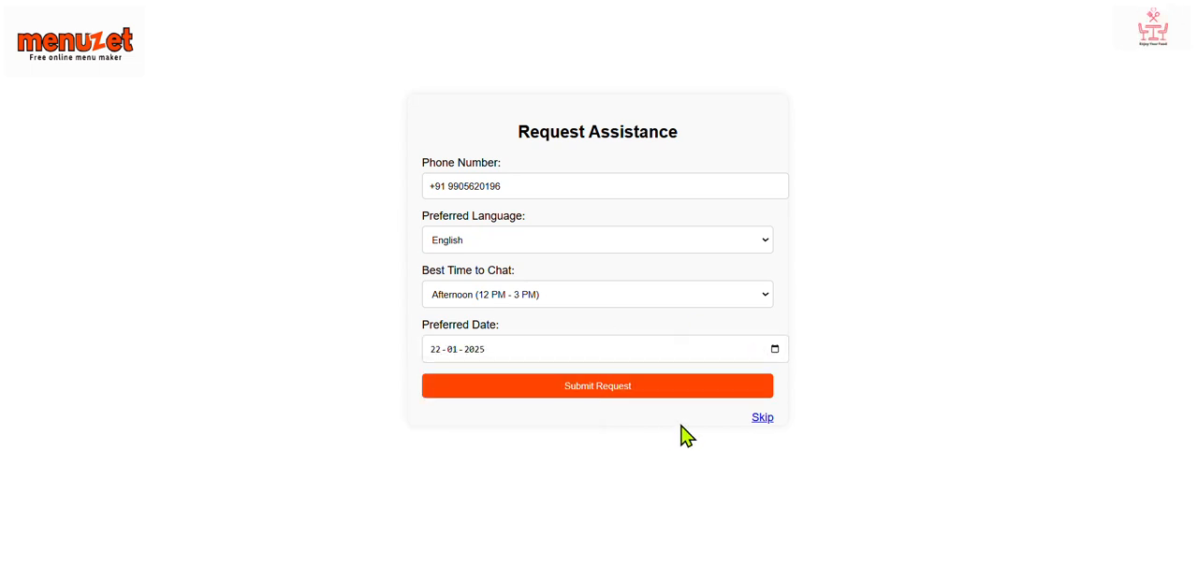
Step: Skip the assistance request and submit the survey on how Menuzet was discovered with YouTube as the answer
click(763, 419)
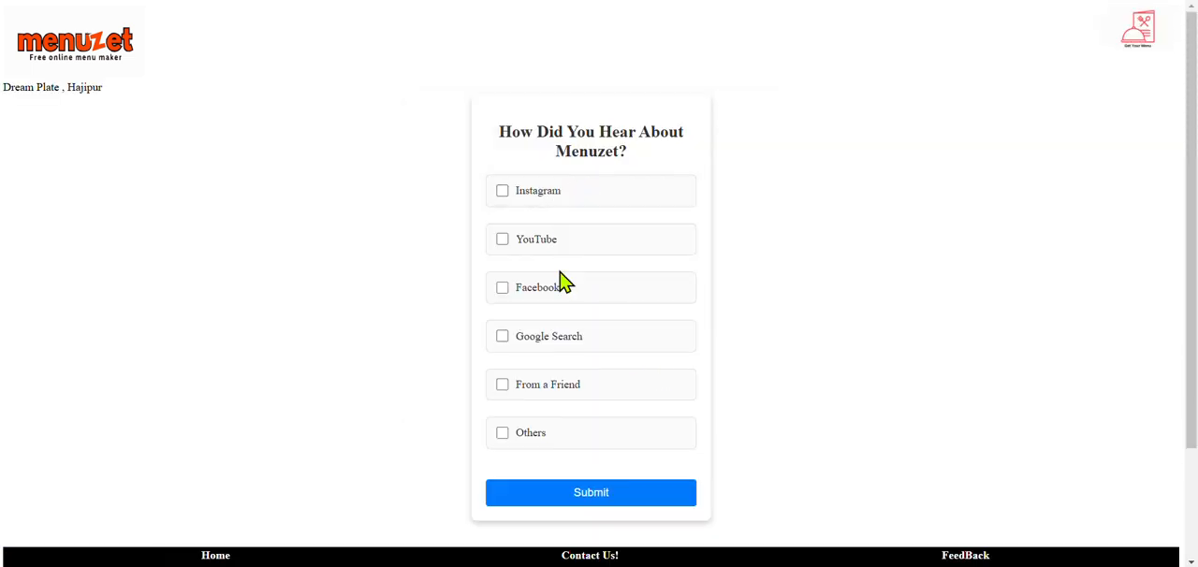
scroll(564, 280, down, 1)
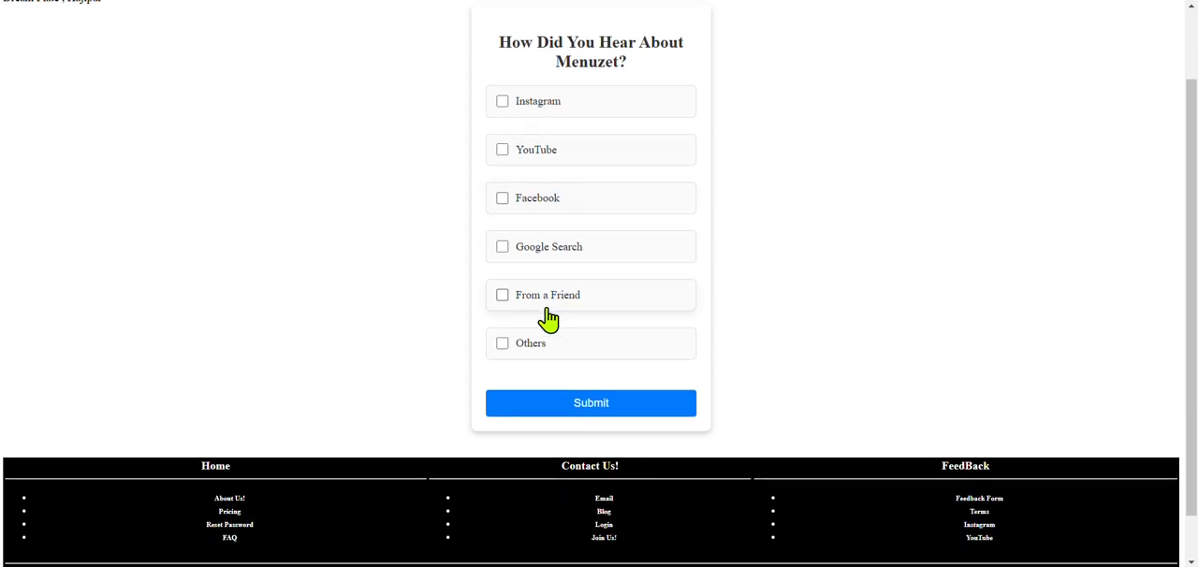
click(506, 151)
click(578, 404)
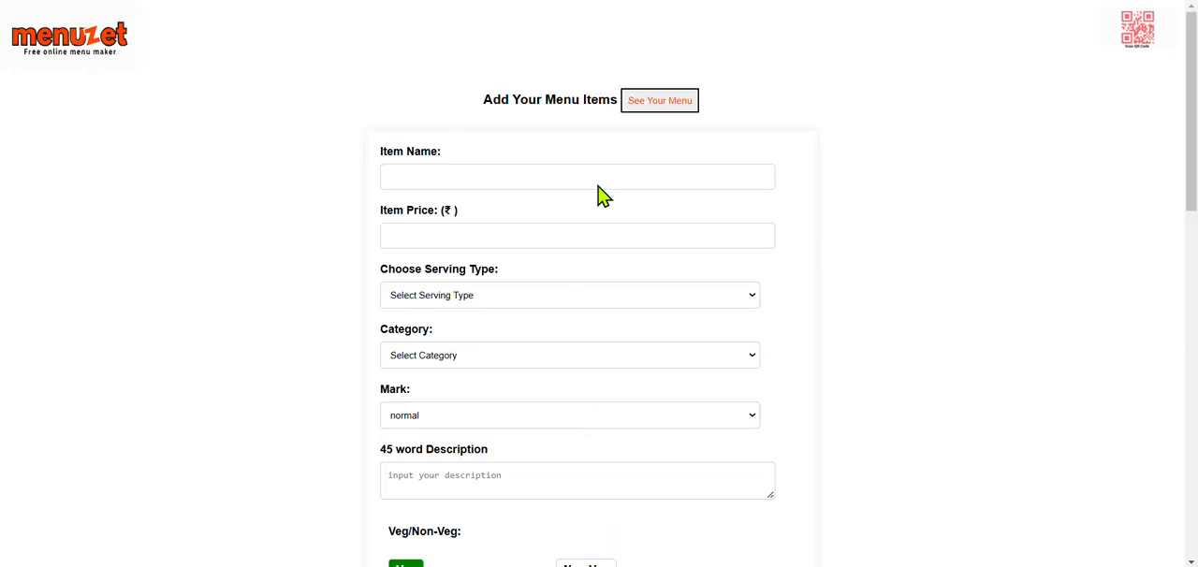
Step: Look through the menu item form and briefly play the embedded video tutorial on adding items, pausing it before returning to the form
click(515, 182)
scroll(514, 182, down, 5)
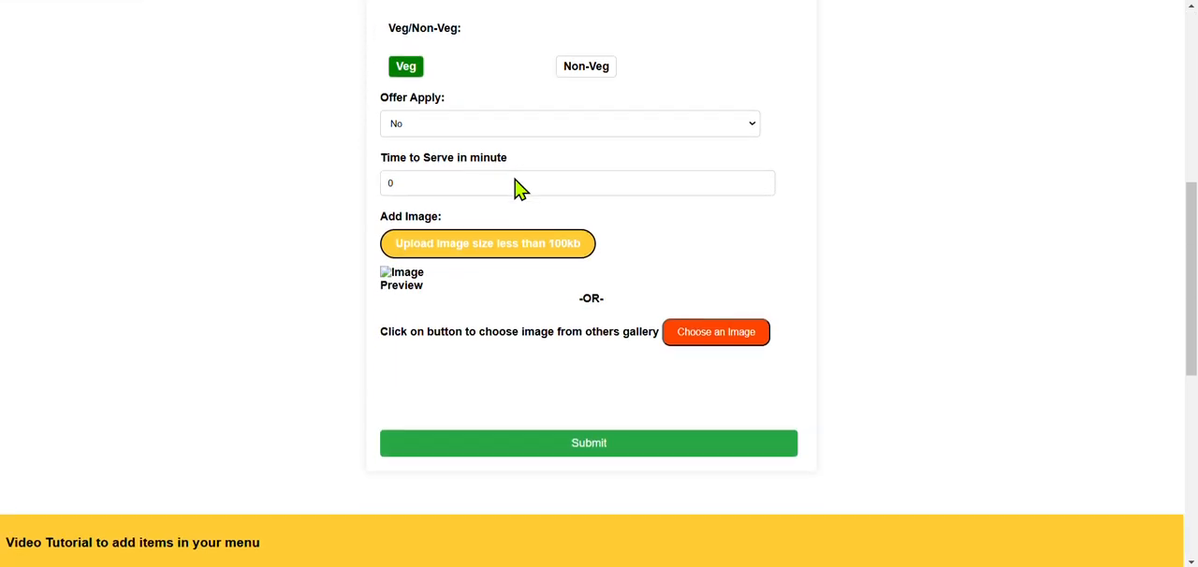
scroll(520, 188, up, 2)
scroll(521, 188, down, 7)
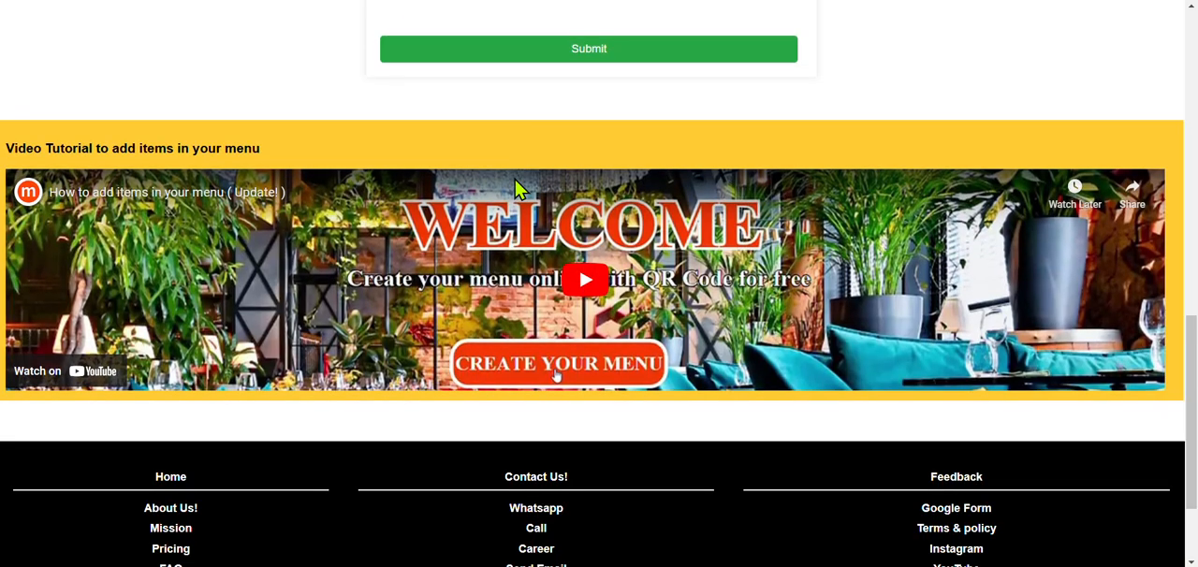
click(581, 282)
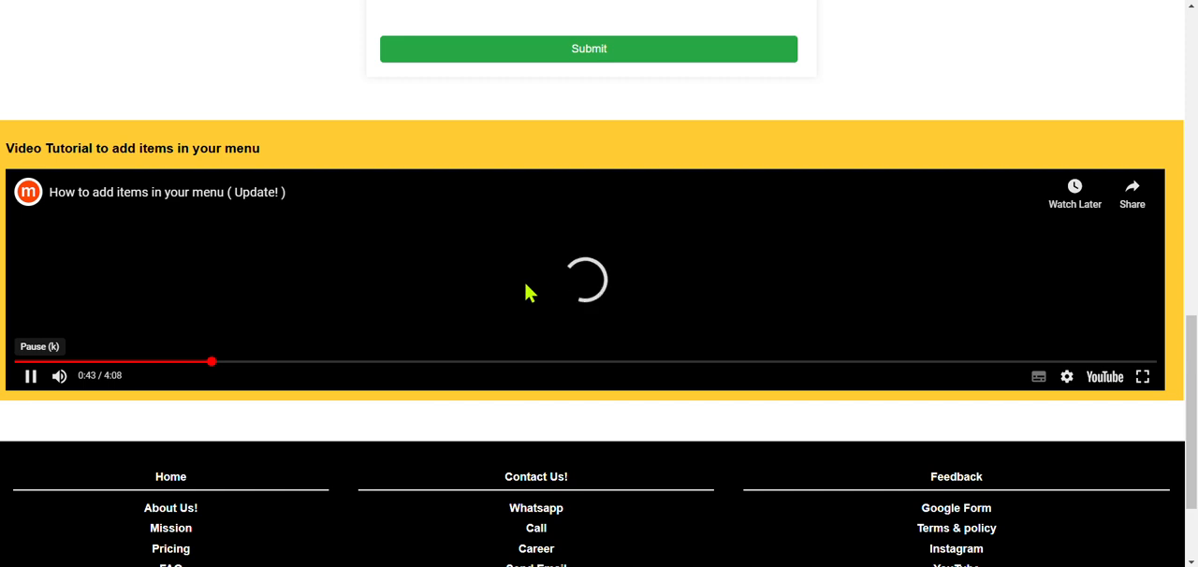
scroll(513, 226, up, 1)
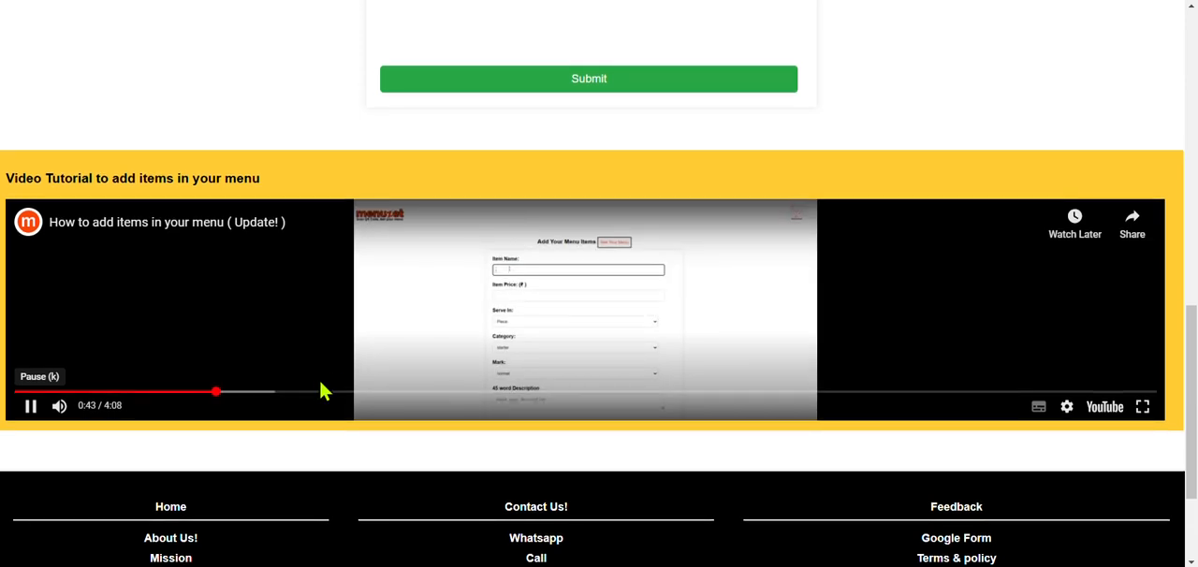
click(622, 334)
scroll(616, 247, up, 4)
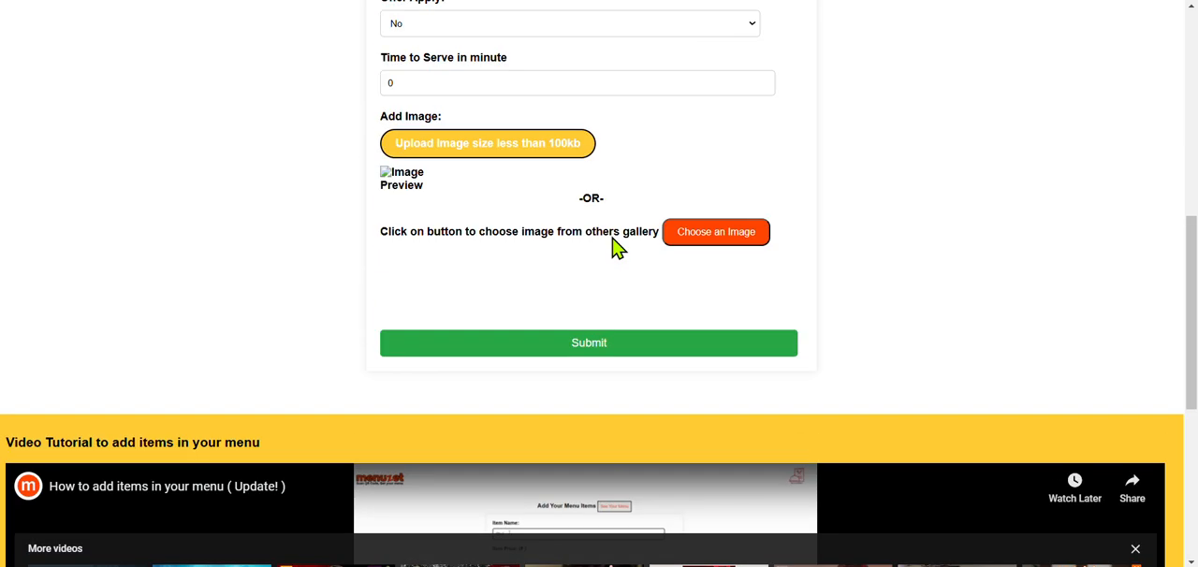
scroll(615, 247, up, 5)
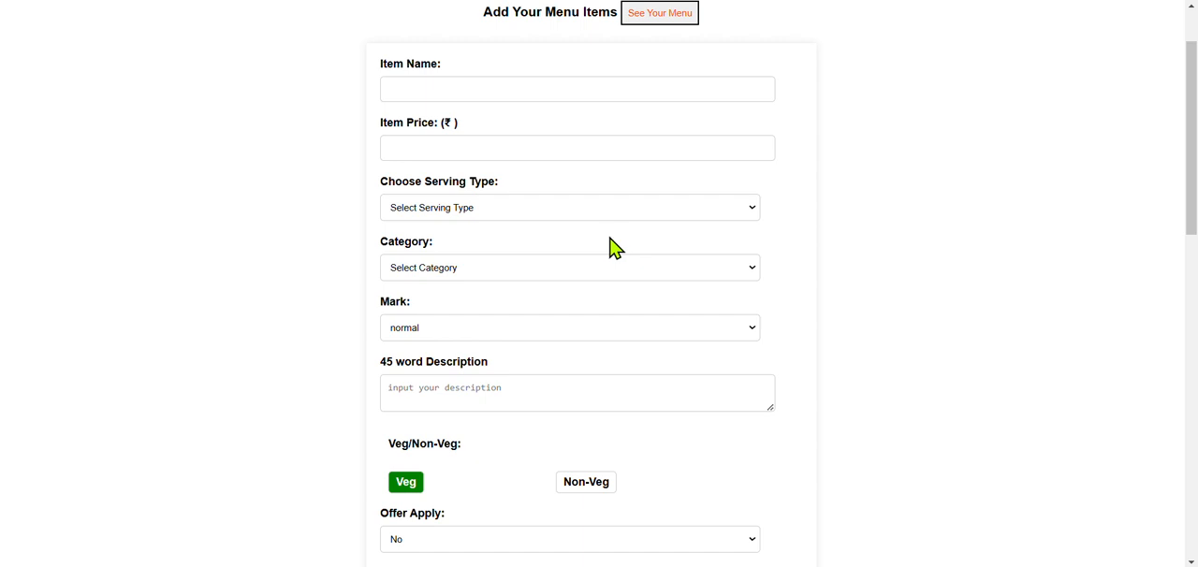
Step: Enter Samosa as the menu item's name and set its price to ₹25
click(517, 91)
scroll(517, 91, up, 1)
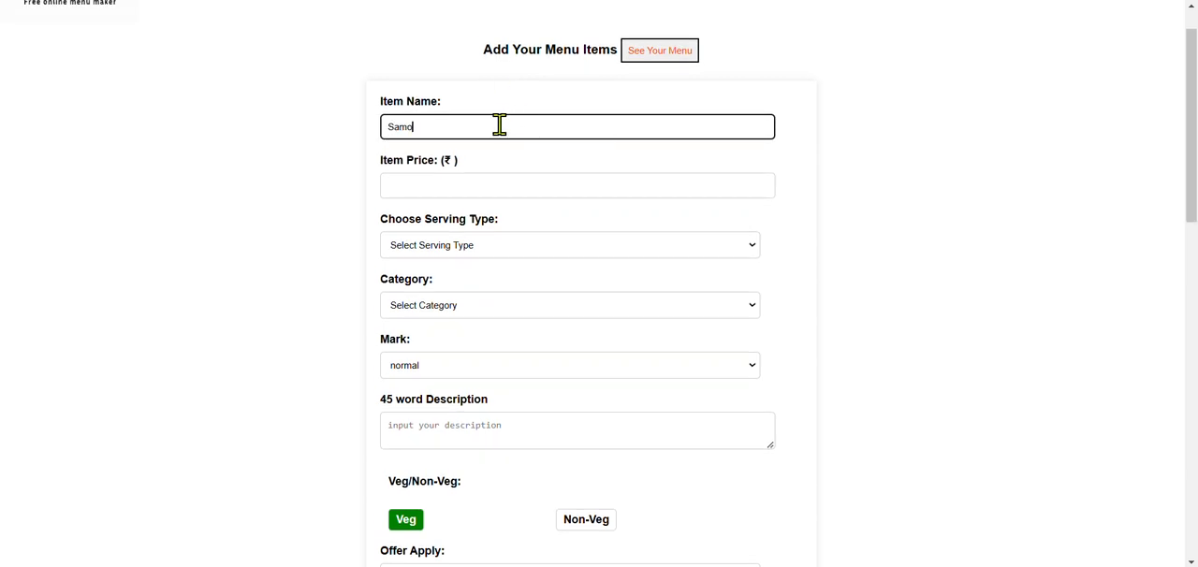
click(477, 182)
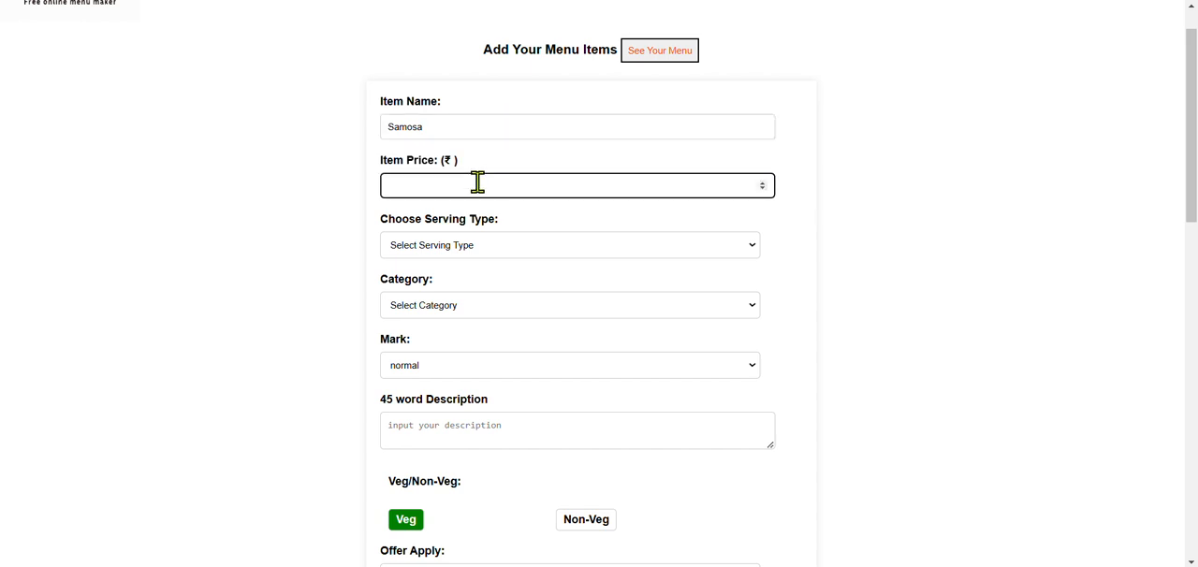
text(25)
Step: Set the Samosa item's serving type to Piece, category to starter and mark to normal
click(468, 245)
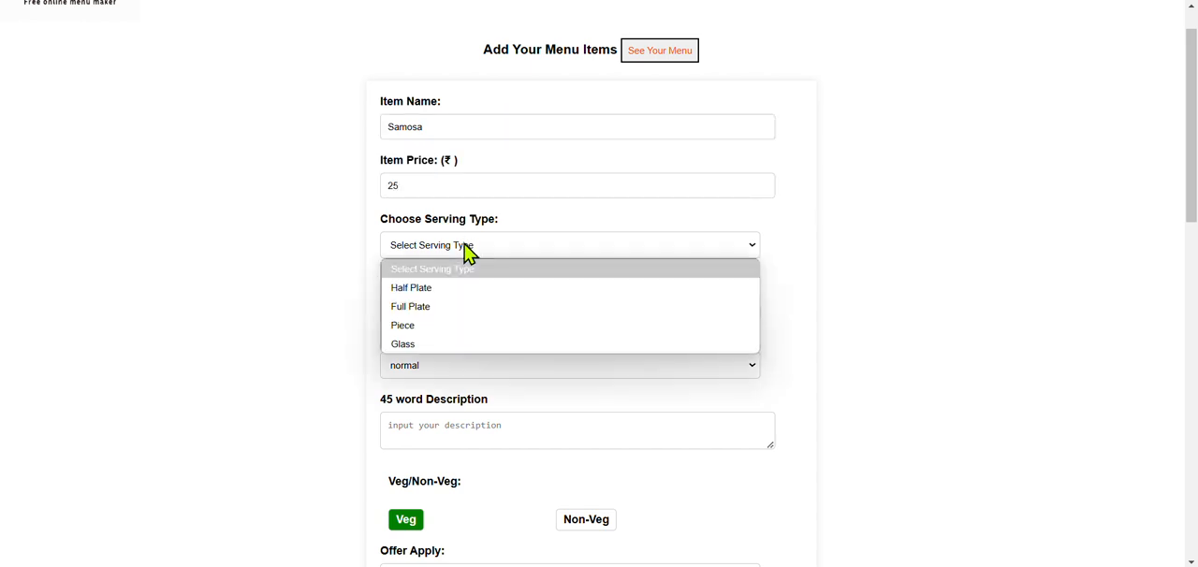
click(424, 326)
scroll(421, 338, down, 1)
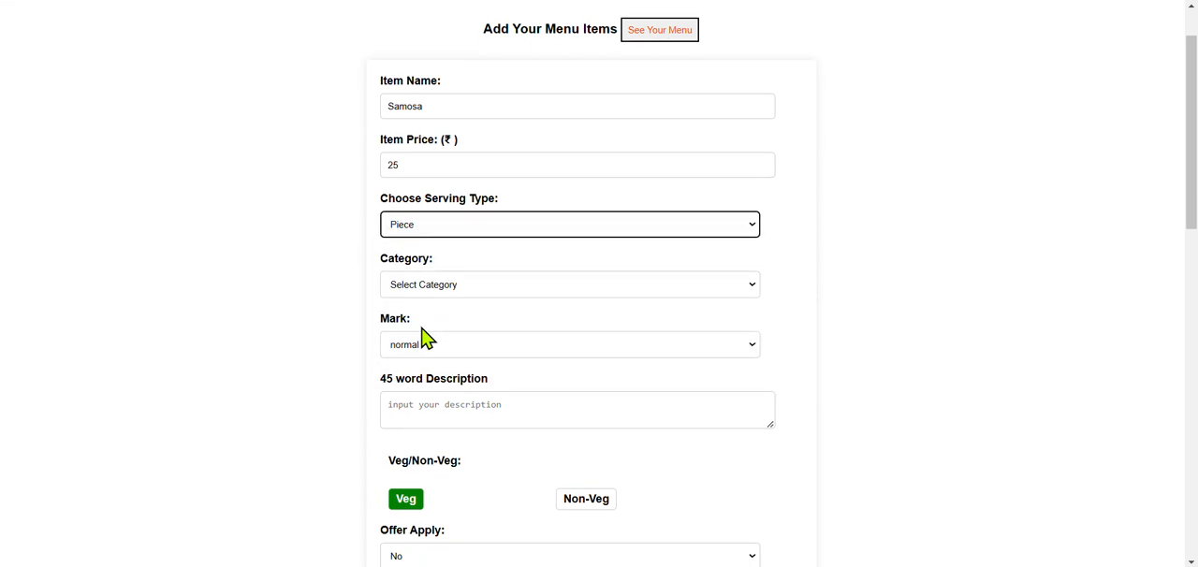
click(442, 286)
click(433, 328)
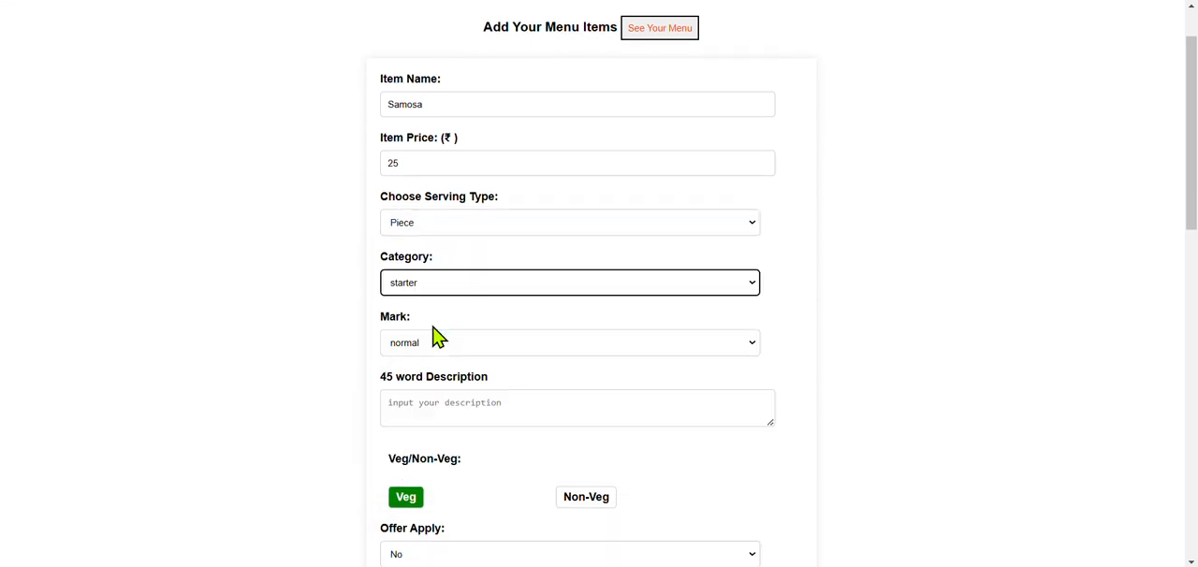
scroll(433, 327, down, 1)
click(435, 327)
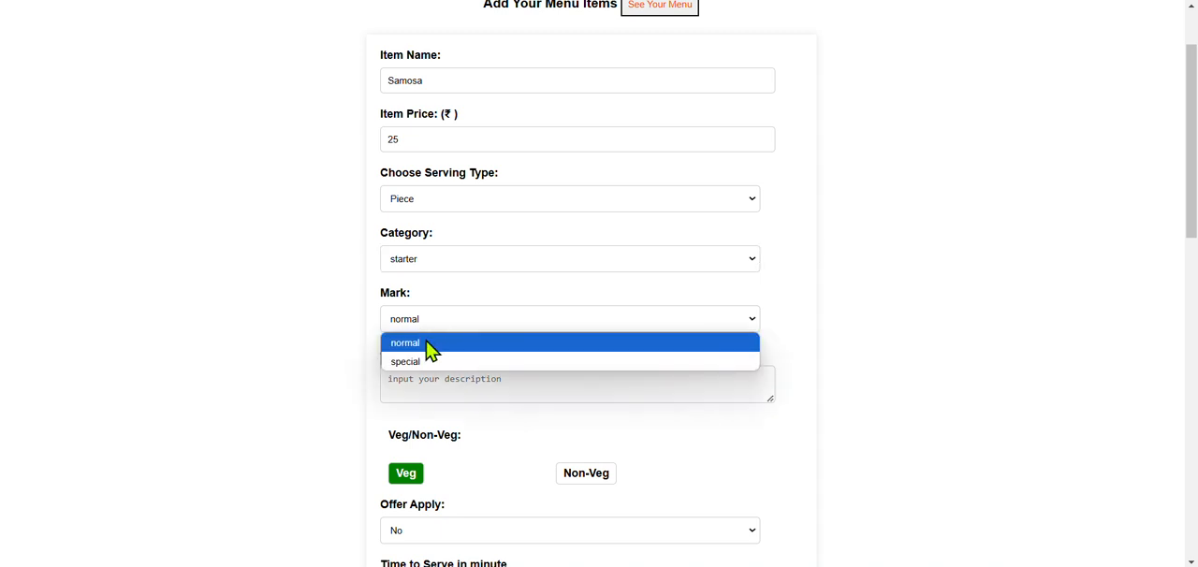
click(427, 344)
Step: Describe the Samosa item as "serve with hot and spicy sauce", classify it as Veg and set Offer Apply to No
scroll(431, 348, down, 2)
click(434, 316)
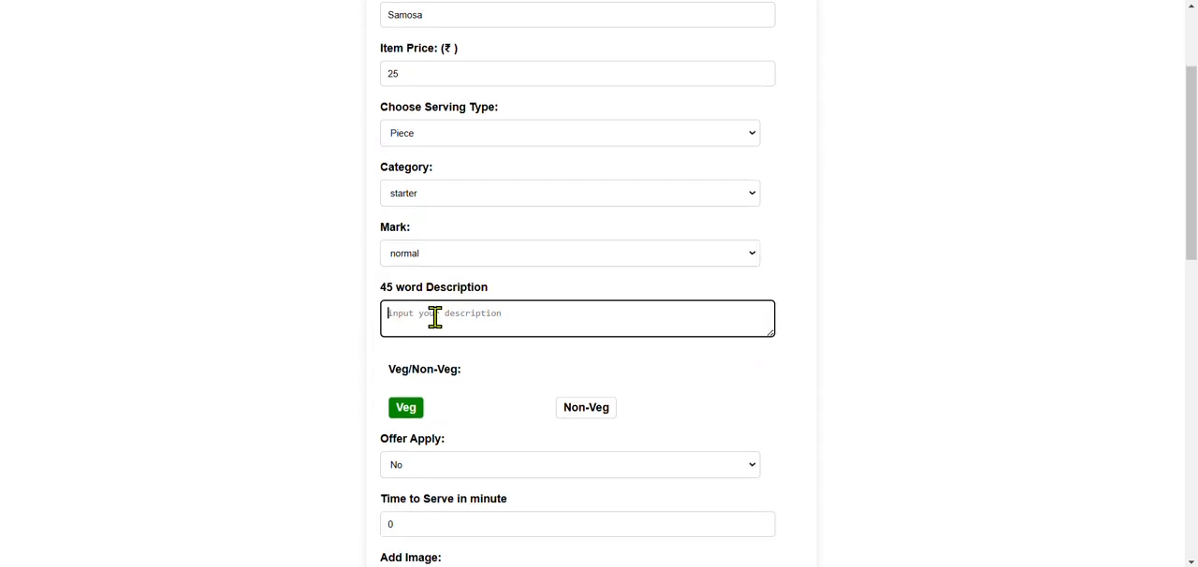
text(serve with hot and spicy sauce)
scroll(434, 316, down, 2)
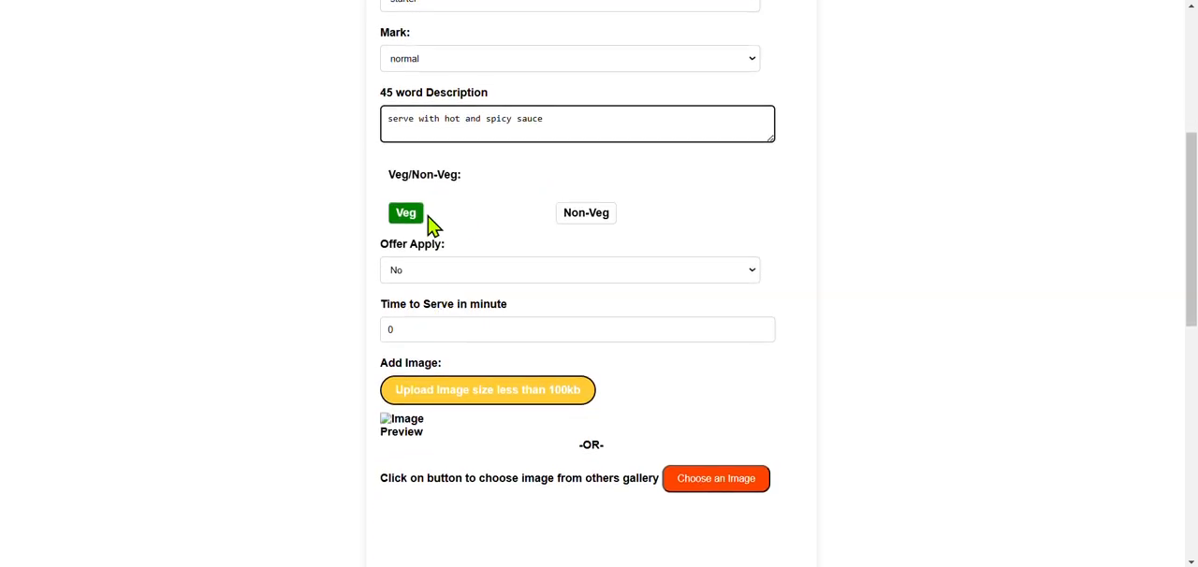
click(412, 219)
click(429, 277)
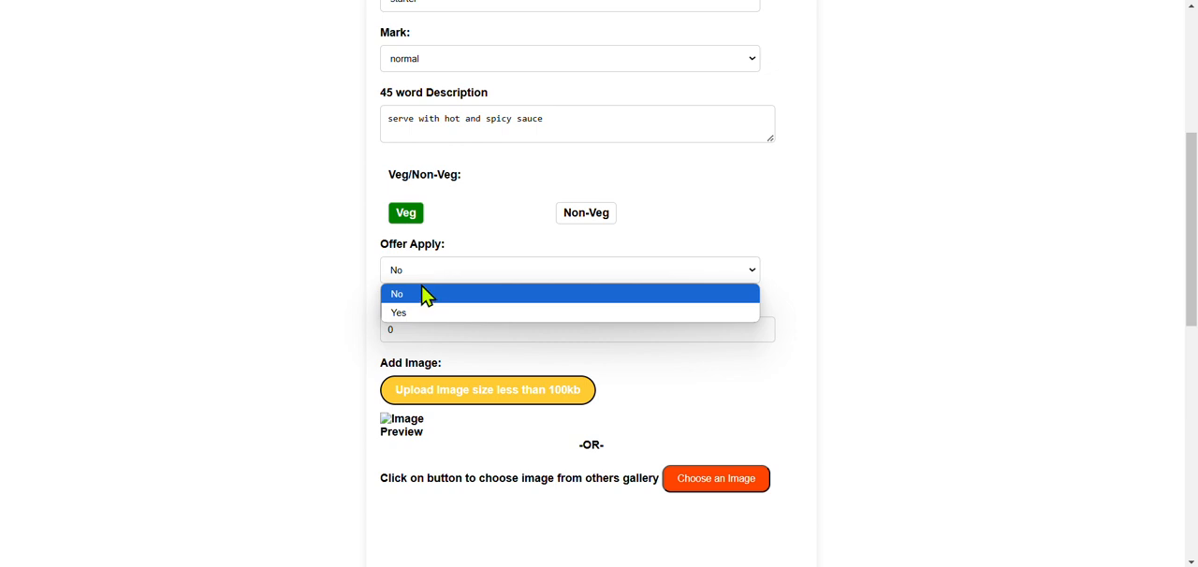
click(421, 295)
Step: Search the shared image gallery for samosa, attach the samosa picture and submit the menu item
scroll(441, 371, down, 2)
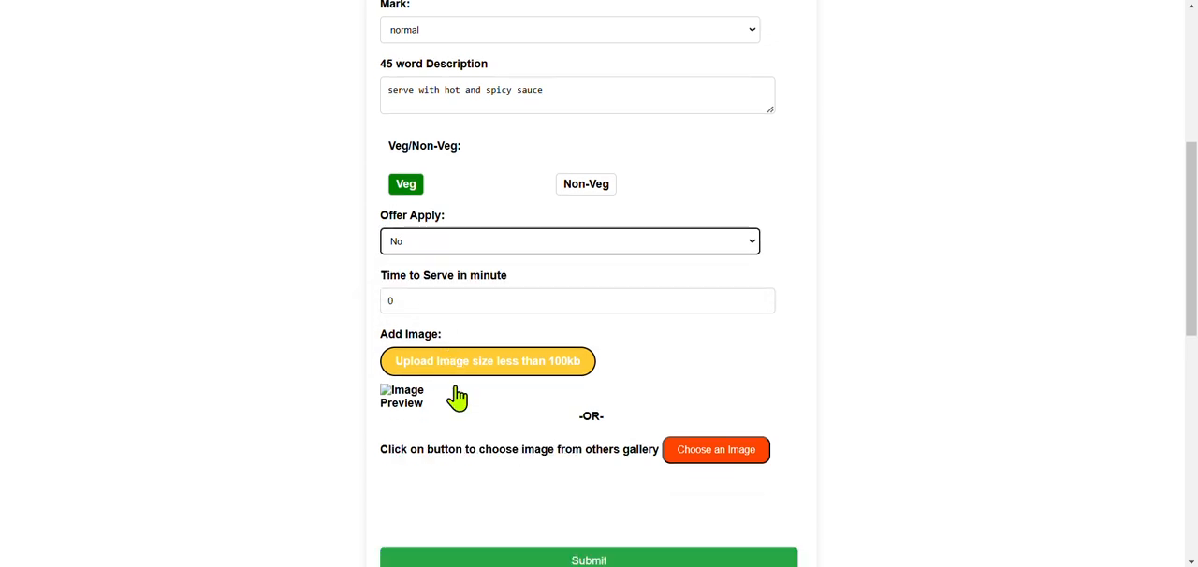
click(531, 252)
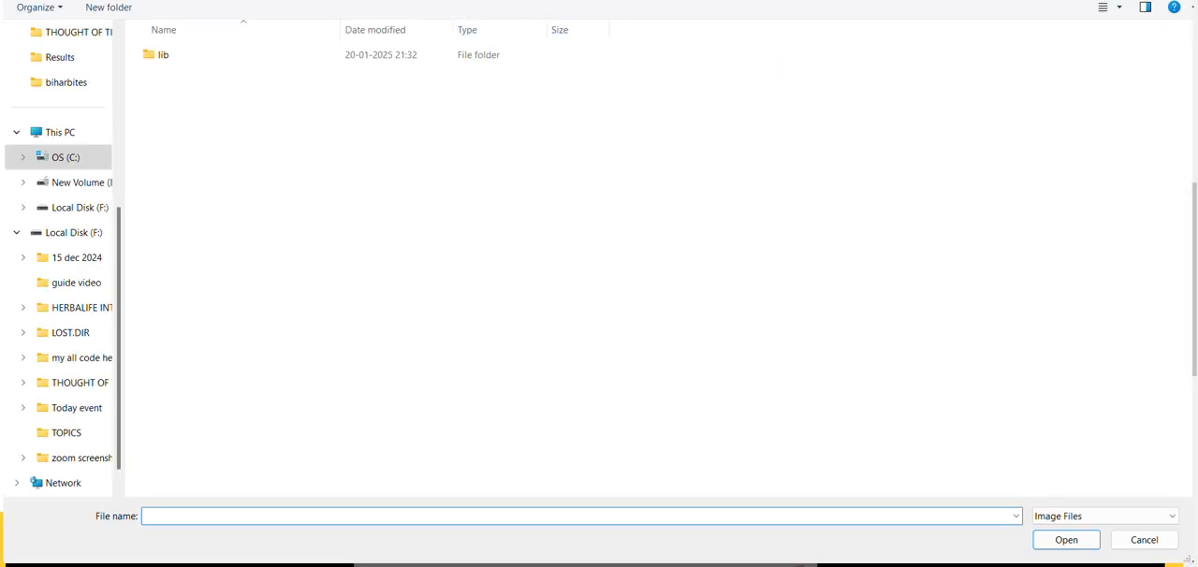
key(Escape)
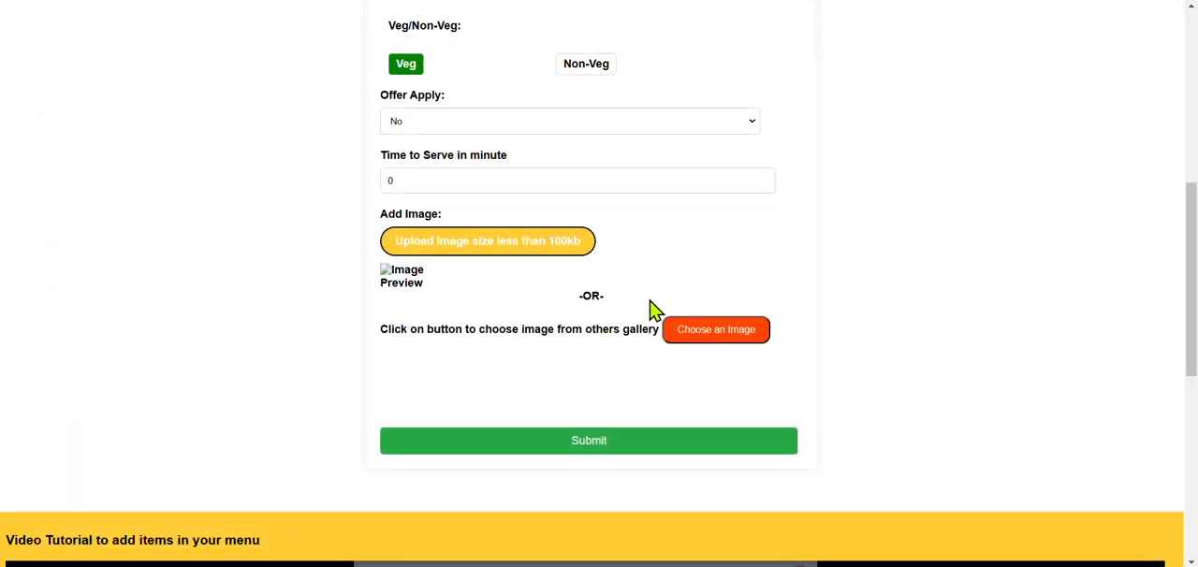
click(693, 334)
click(459, 53)
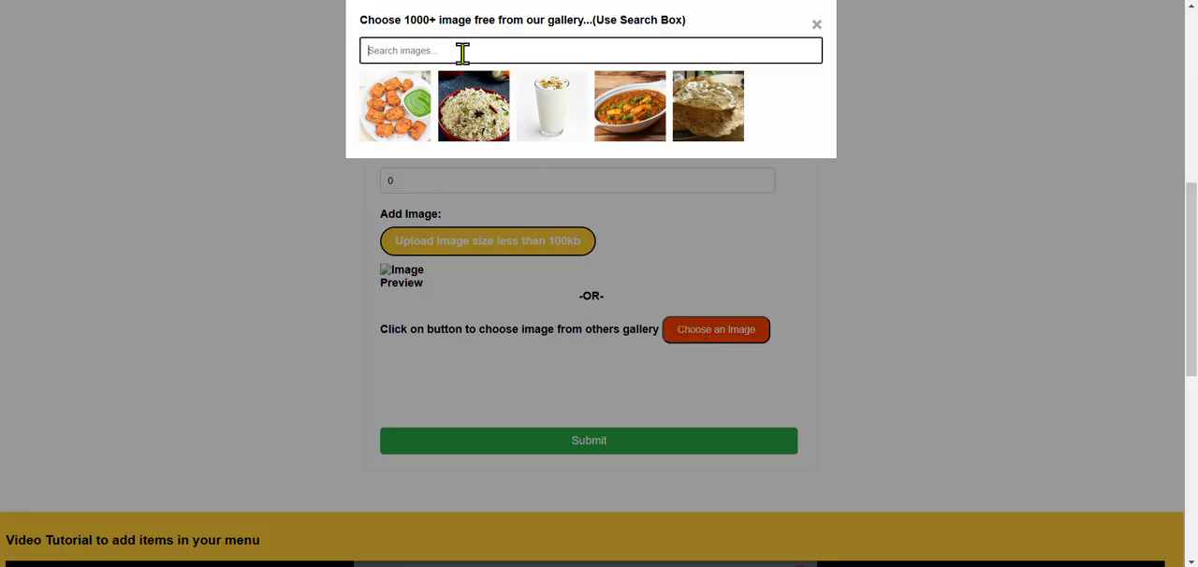
text(samosa)
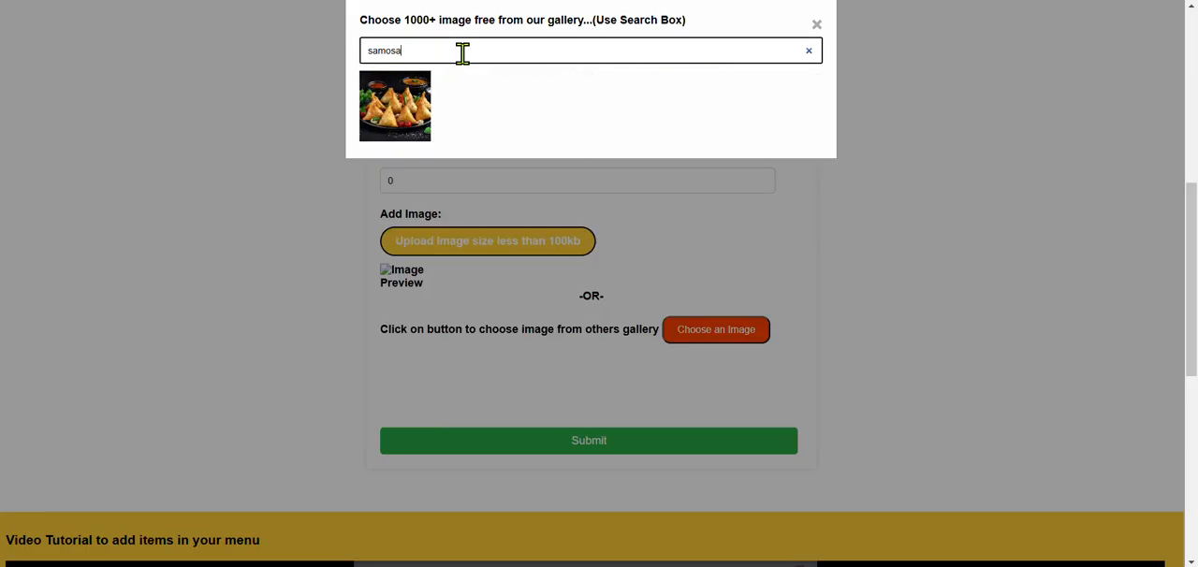
click(414, 101)
scroll(580, 252, down, 1)
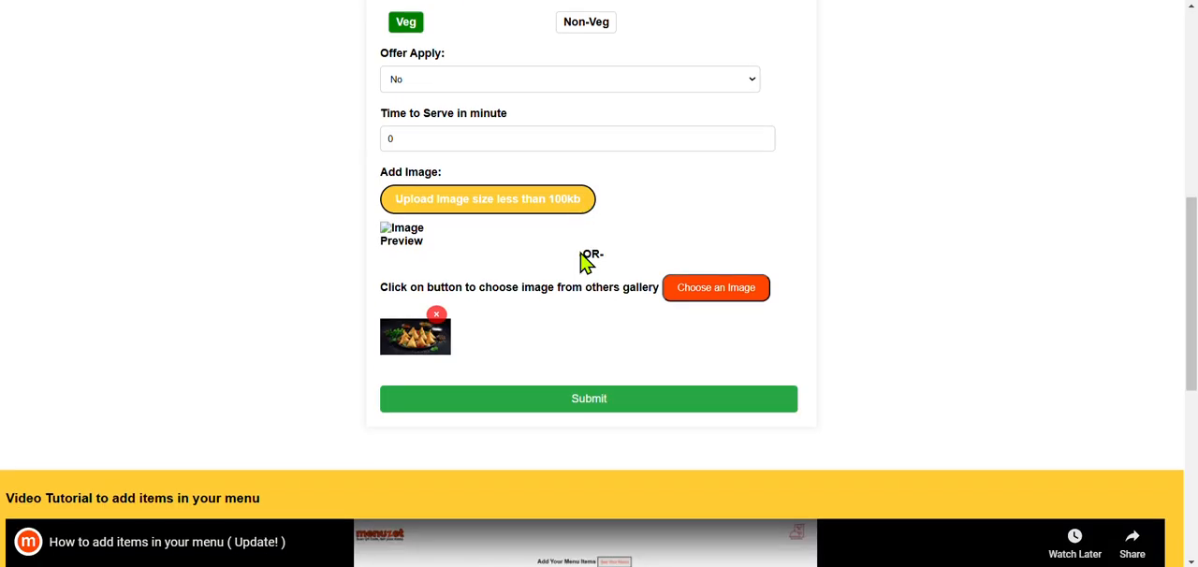
click(577, 397)
scroll(577, 402, down, 1)
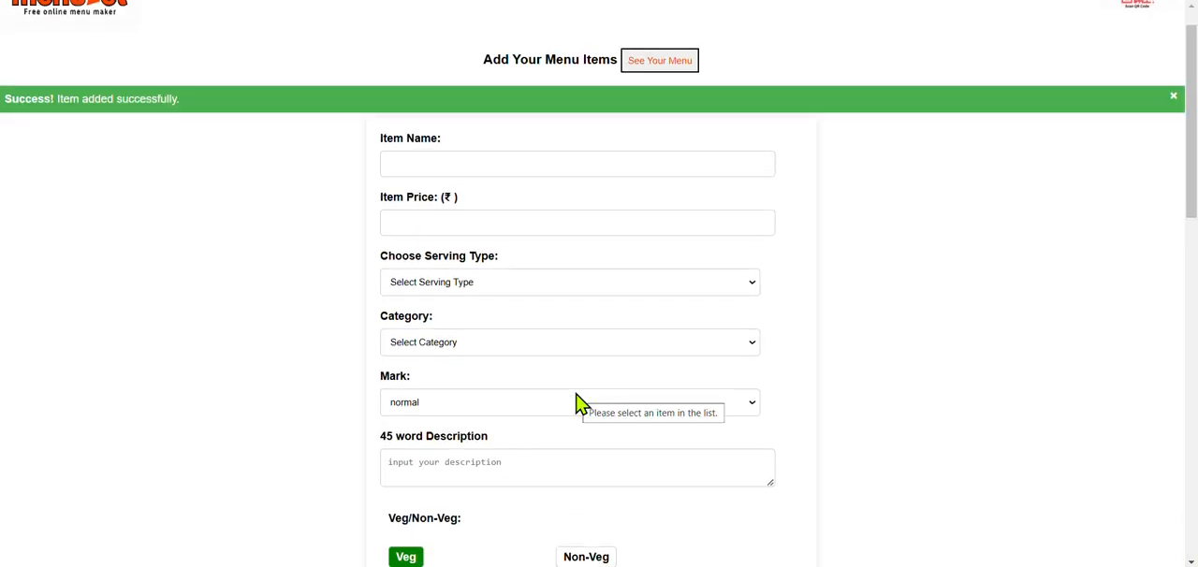
Step: Go to the restaurant's menu and submit the account's email address in the email update form
click(659, 62)
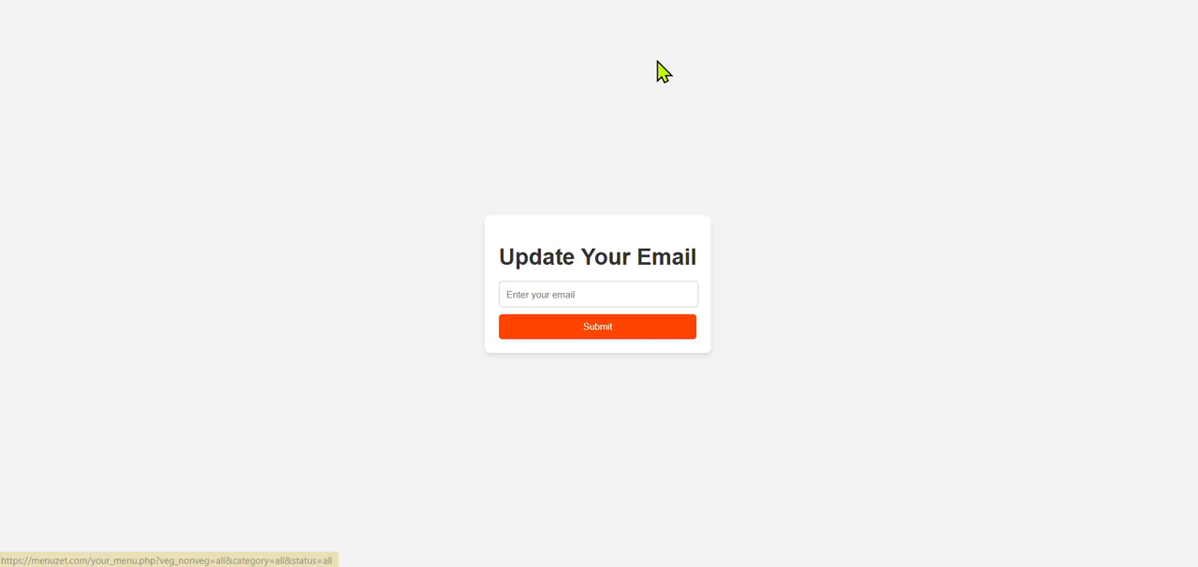
click(598, 298)
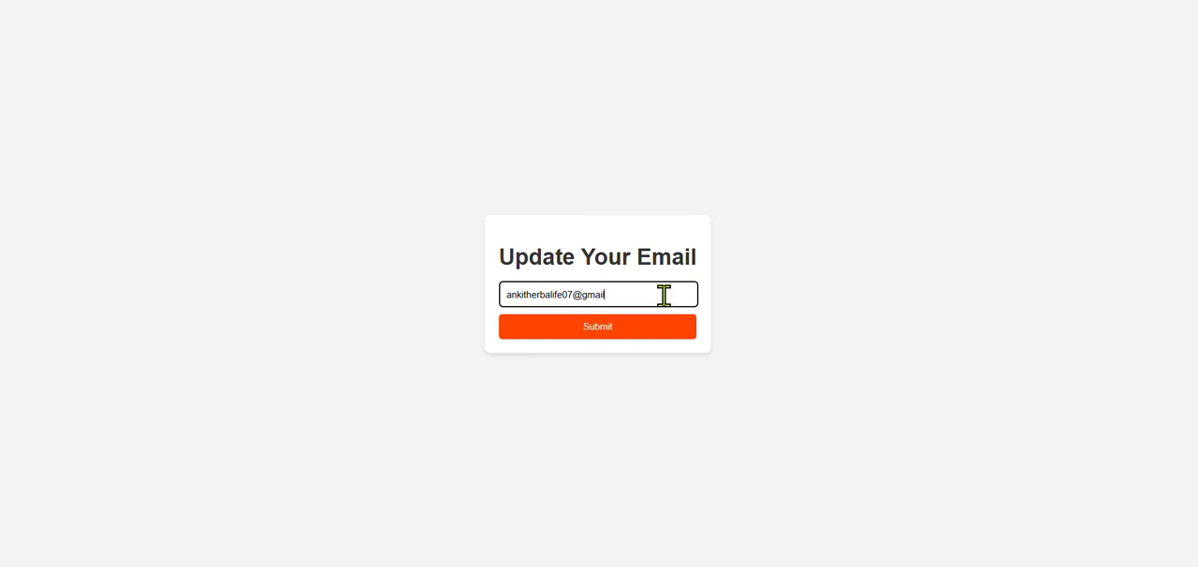
click(608, 341)
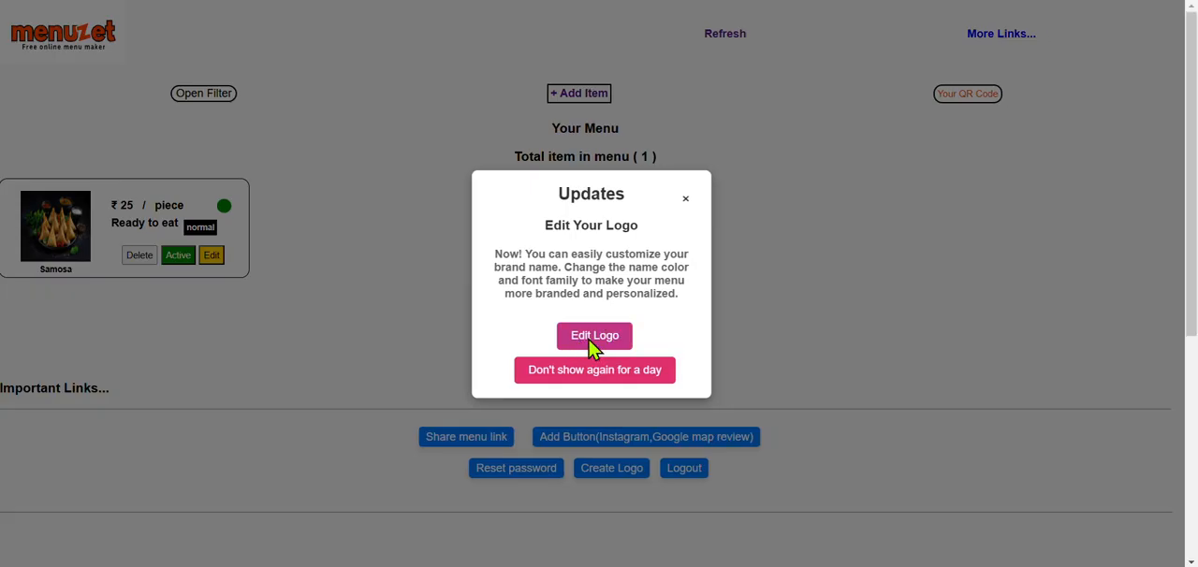
Step: Open the logo customizer, preview the Dream Plate Menu logo and set its text color to red (255, 0, 0)
click(590, 339)
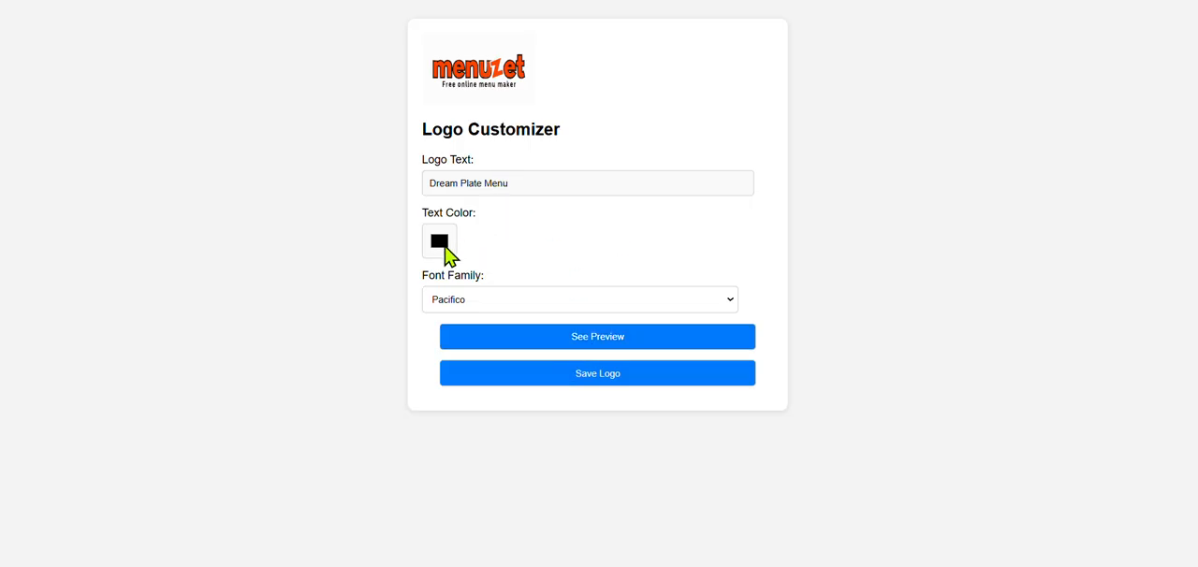
click(591, 350)
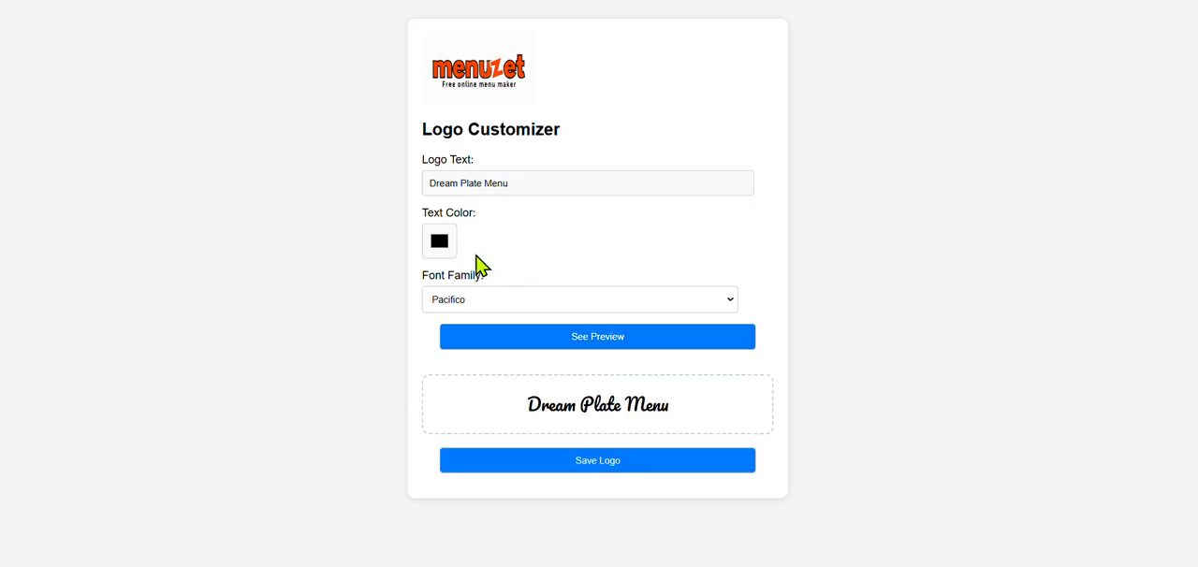
click(441, 245)
click(500, 284)
drag(510, 293, 593, 259)
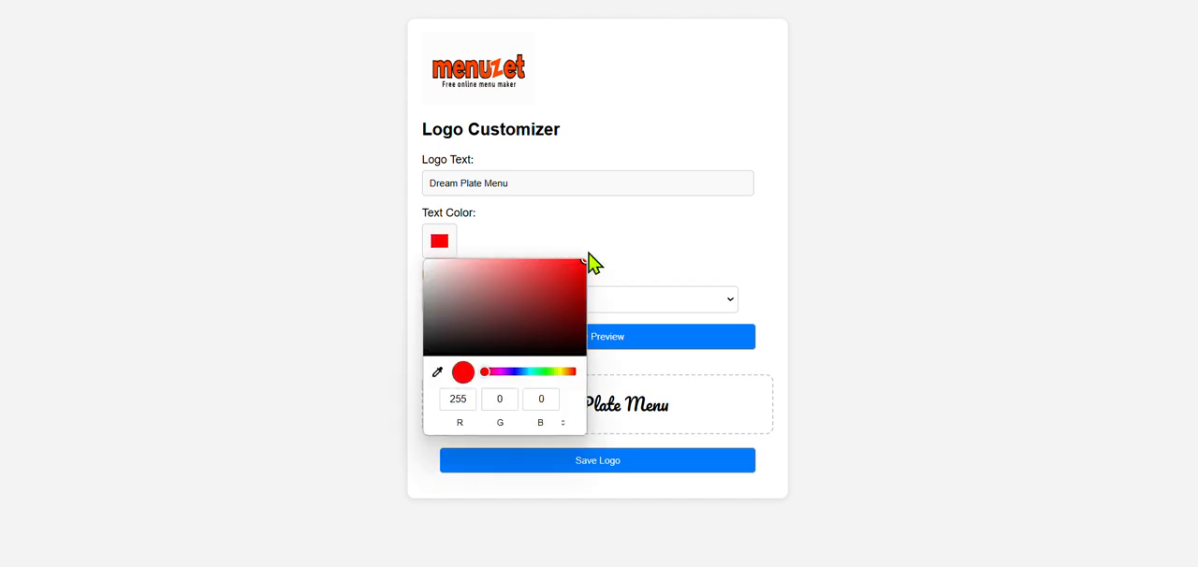
click(593, 259)
Step: Set the logo's font family to Fantasy and preview the result
click(504, 302)
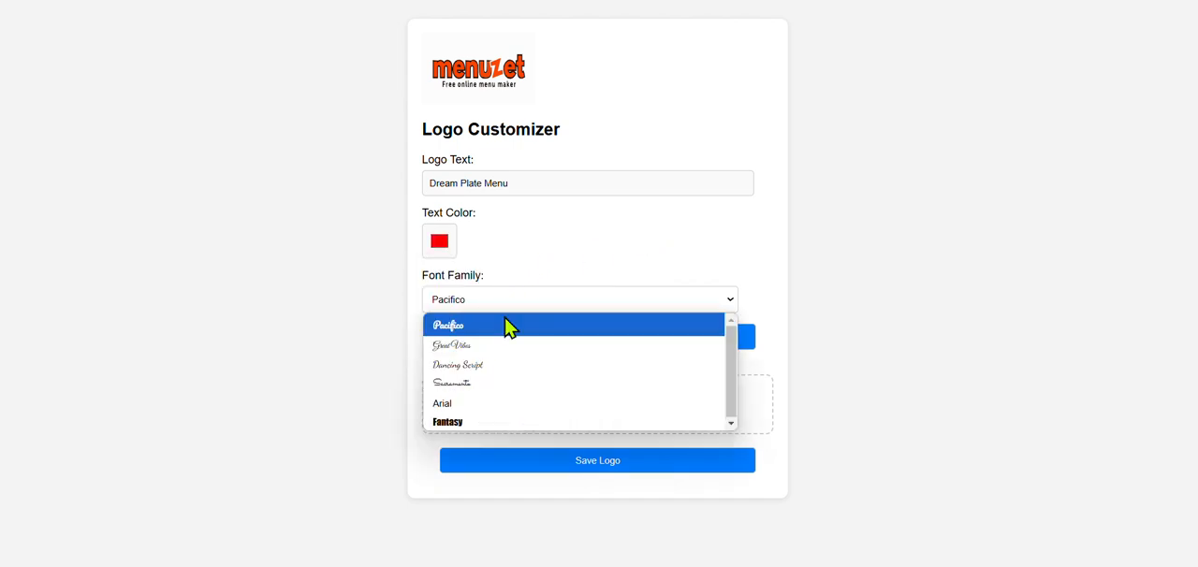
click(489, 423)
click(594, 342)
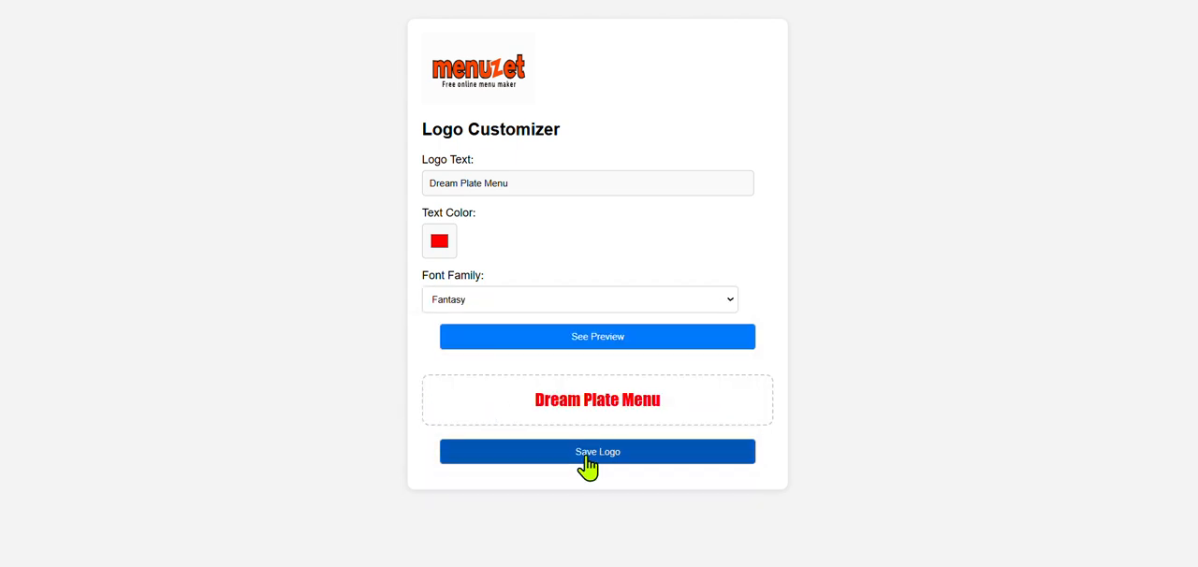
Step: Change the logo's text color to black, preview and save the logo, and dismiss the Updates popup
click(439, 241)
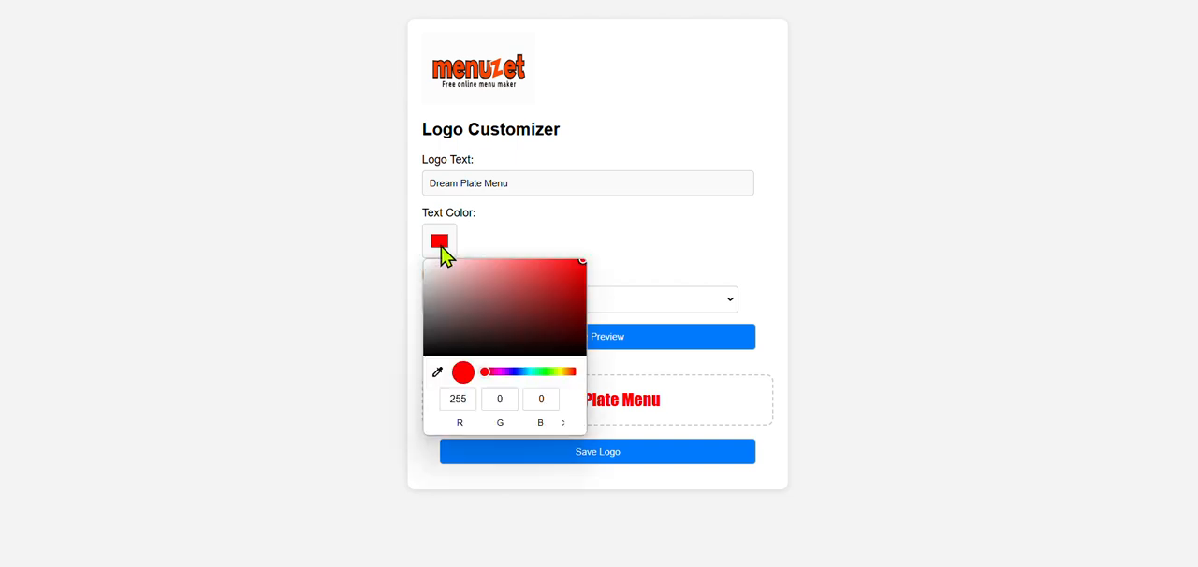
drag(458, 292, 413, 418)
click(708, 228)
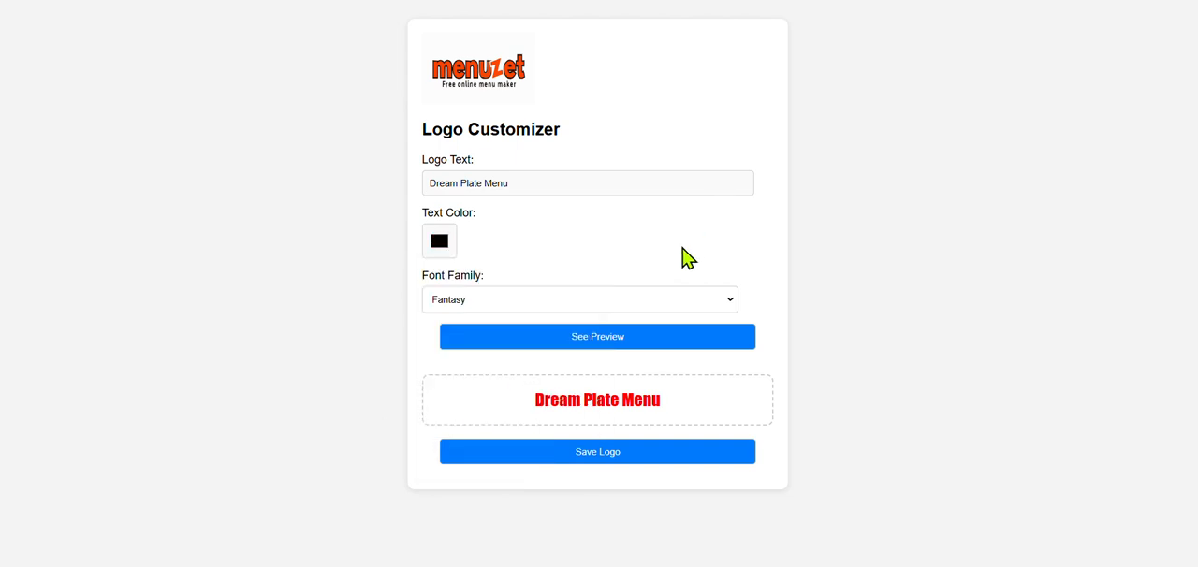
click(620, 359)
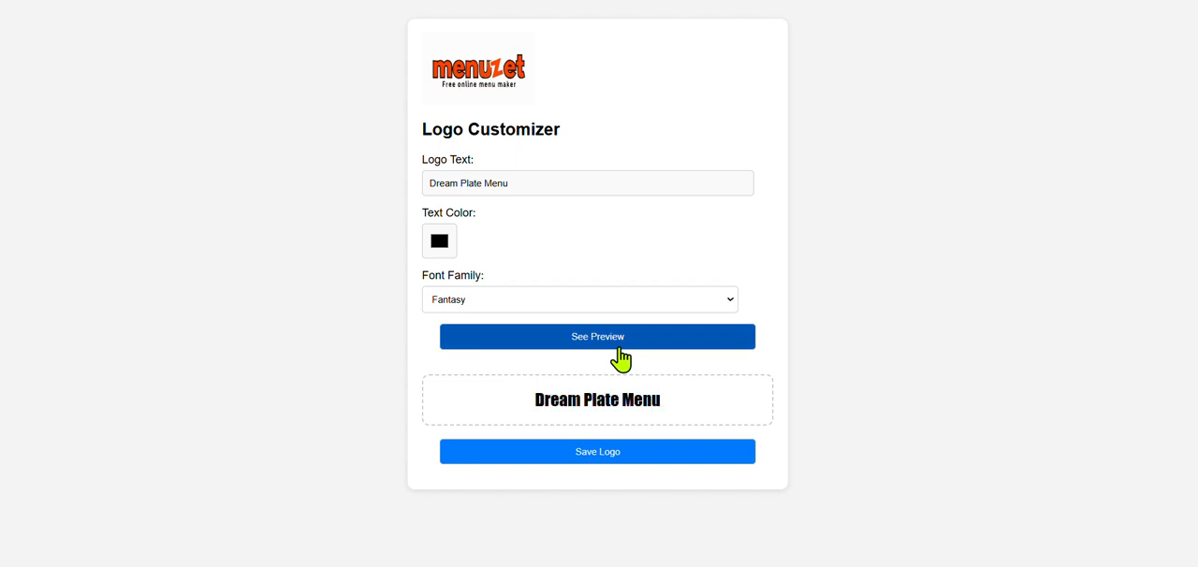
click(597, 459)
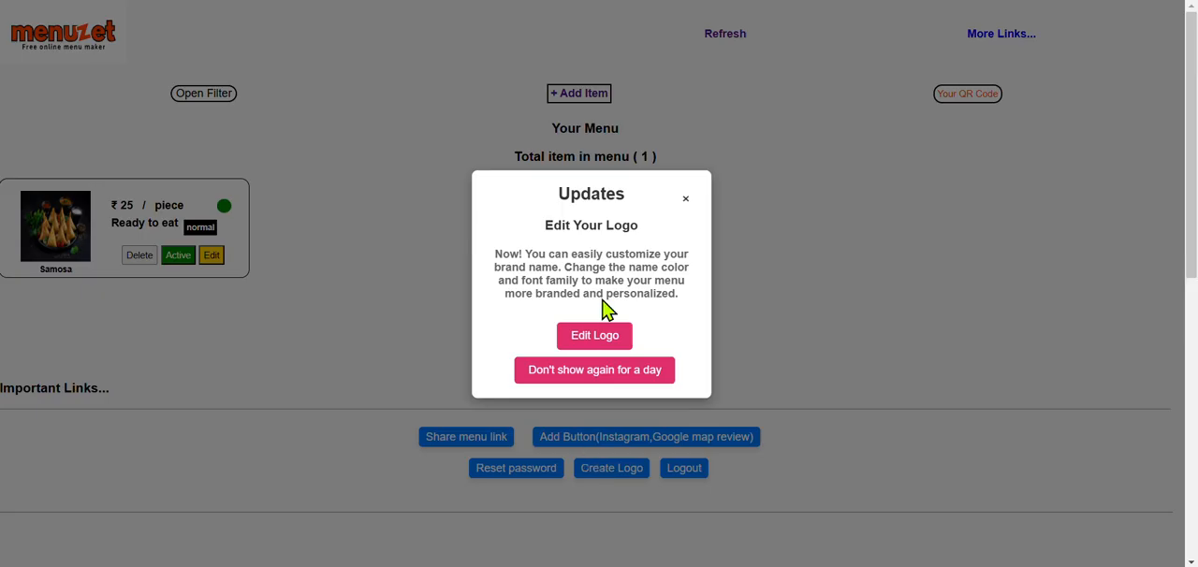
click(686, 201)
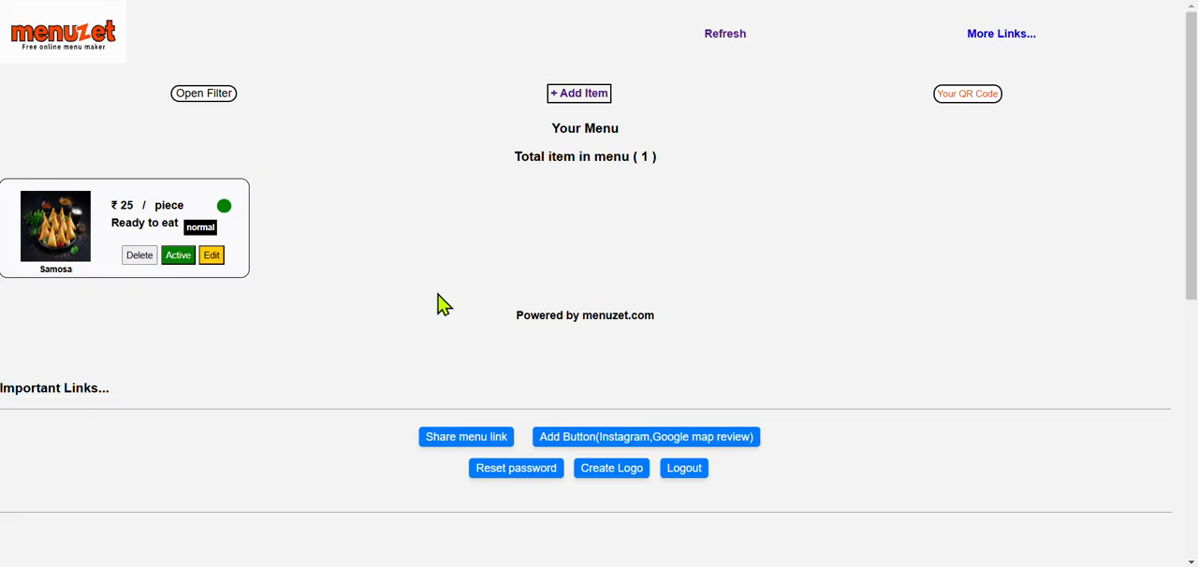
Step: Start a new menu item named Maggi with a price of ₹50
click(578, 93)
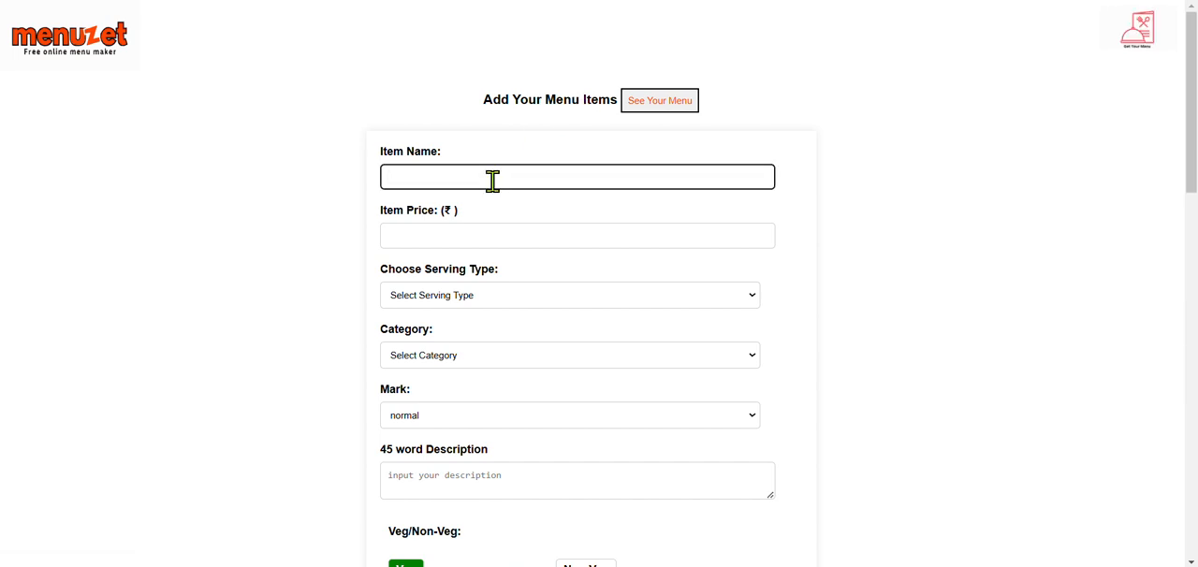
text(Maggi)
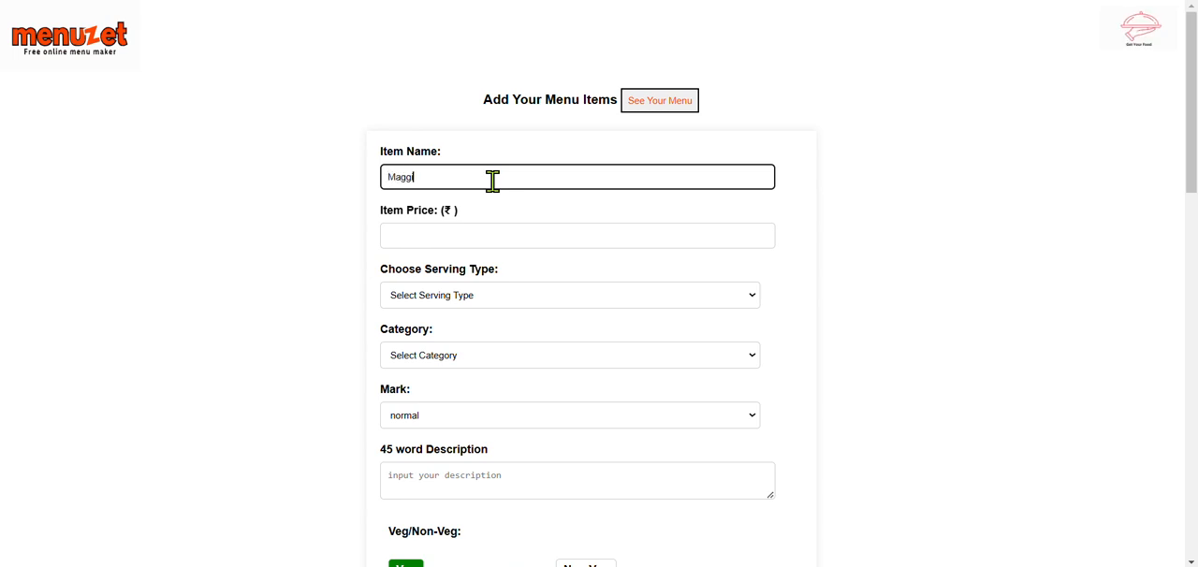
click(439, 237)
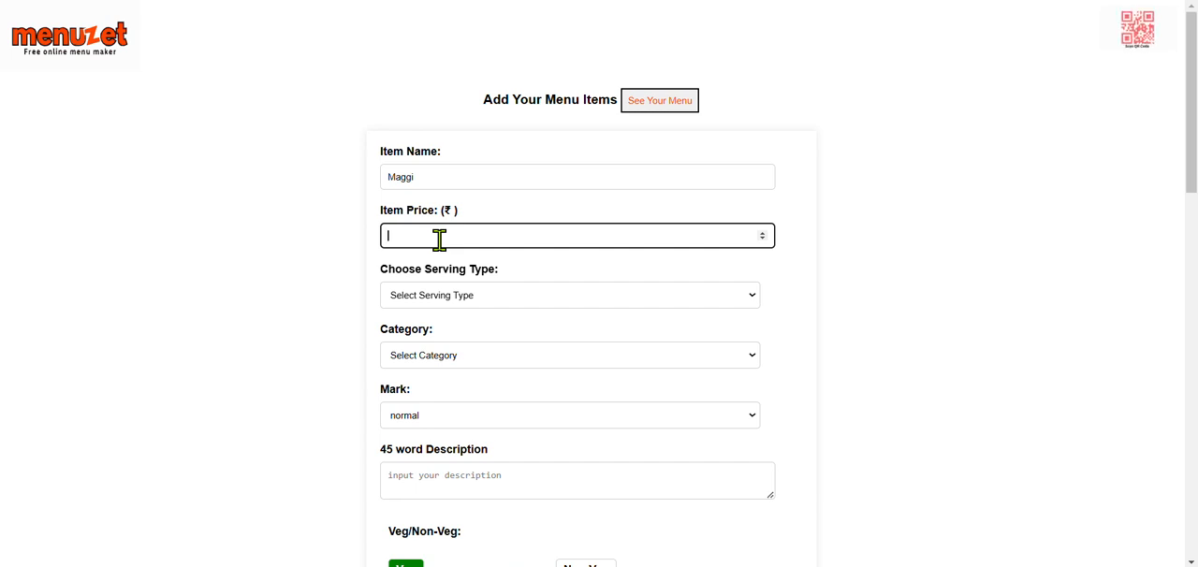
text(50)
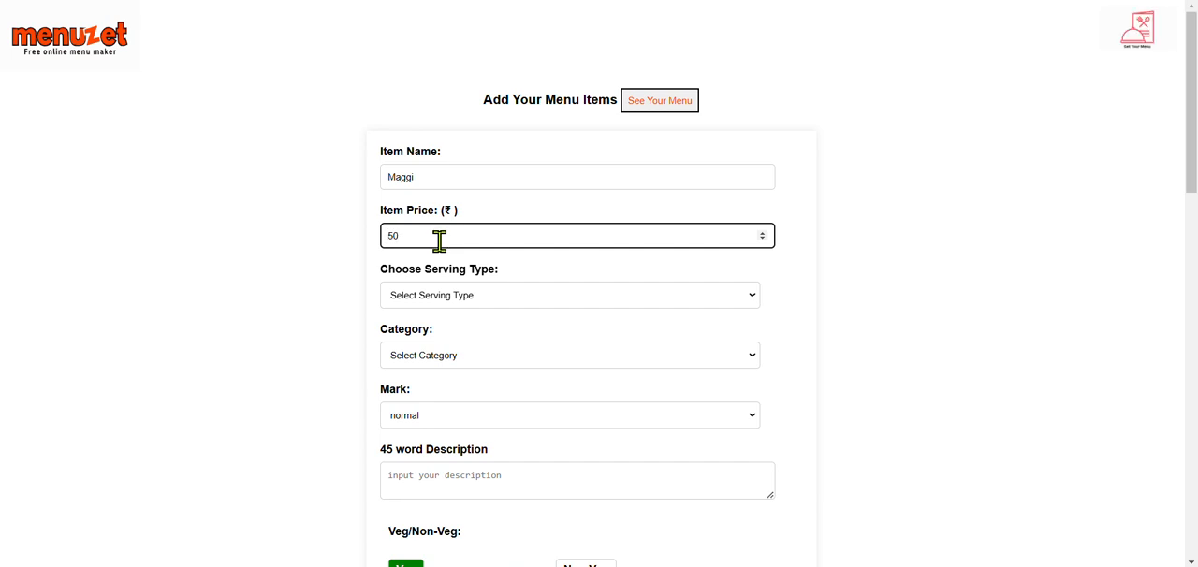
Step: Set the Maggi item's serving type to Half Plate and its mark to special
click(443, 292)
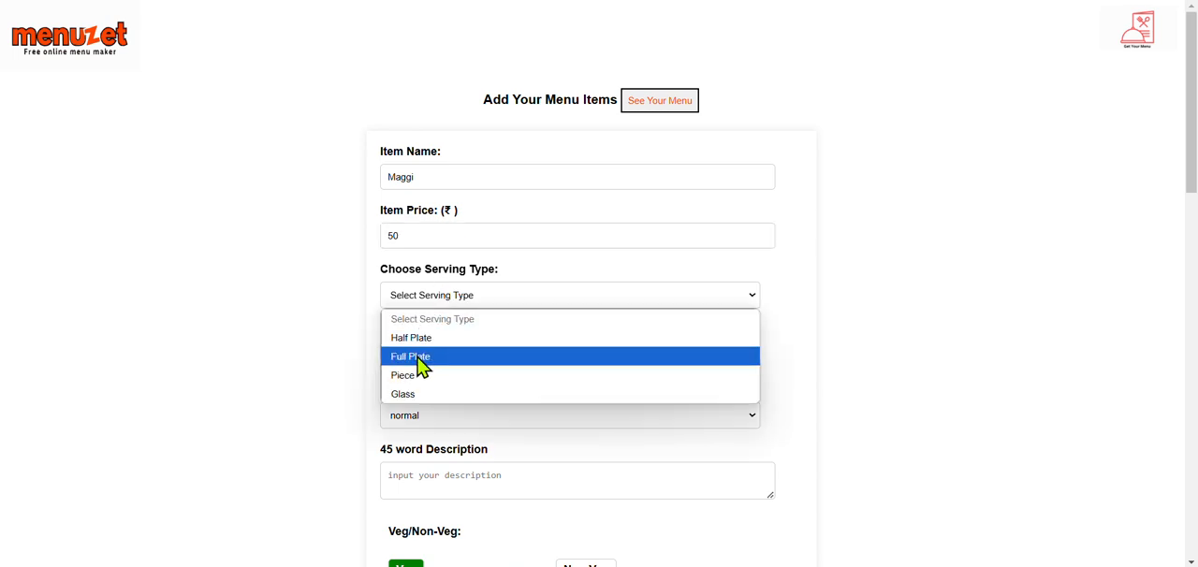
click(423, 337)
scroll(503, 290, down, 2)
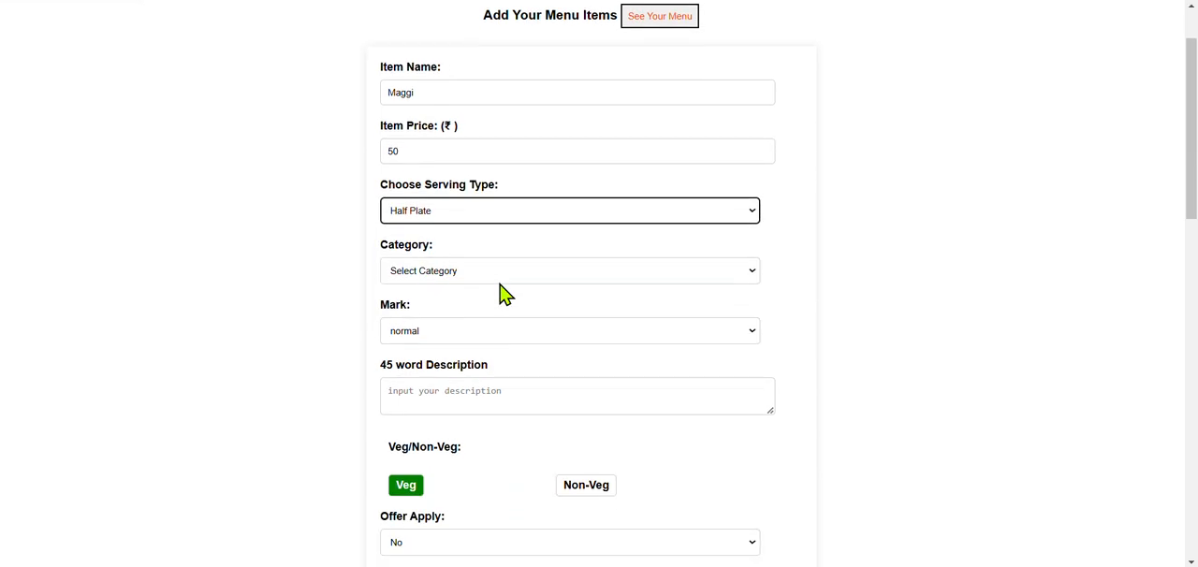
click(455, 335)
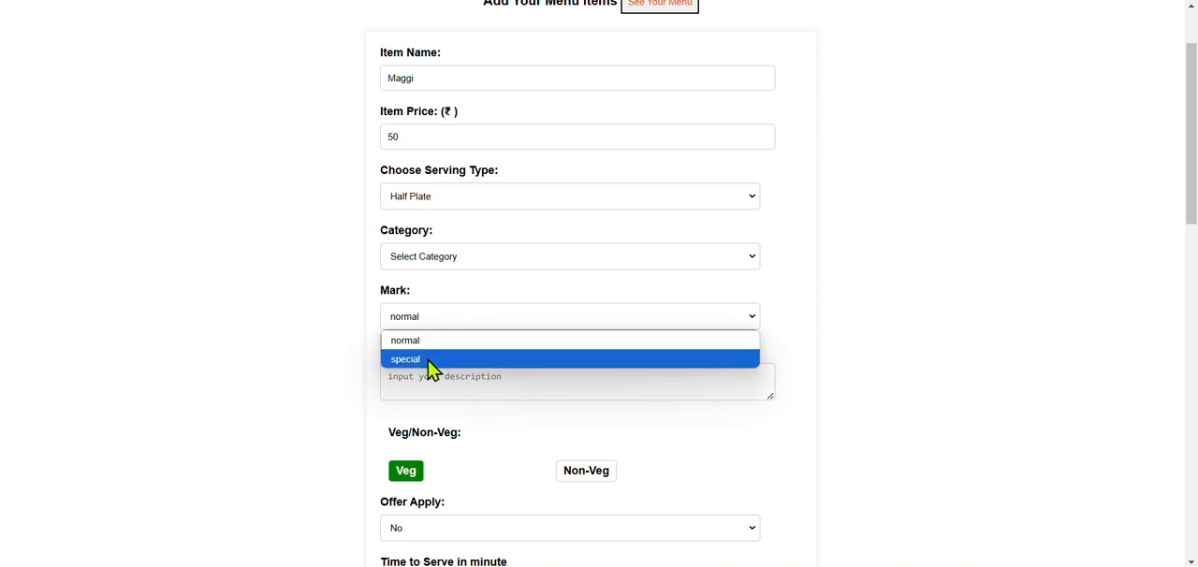
click(428, 363)
click(430, 372)
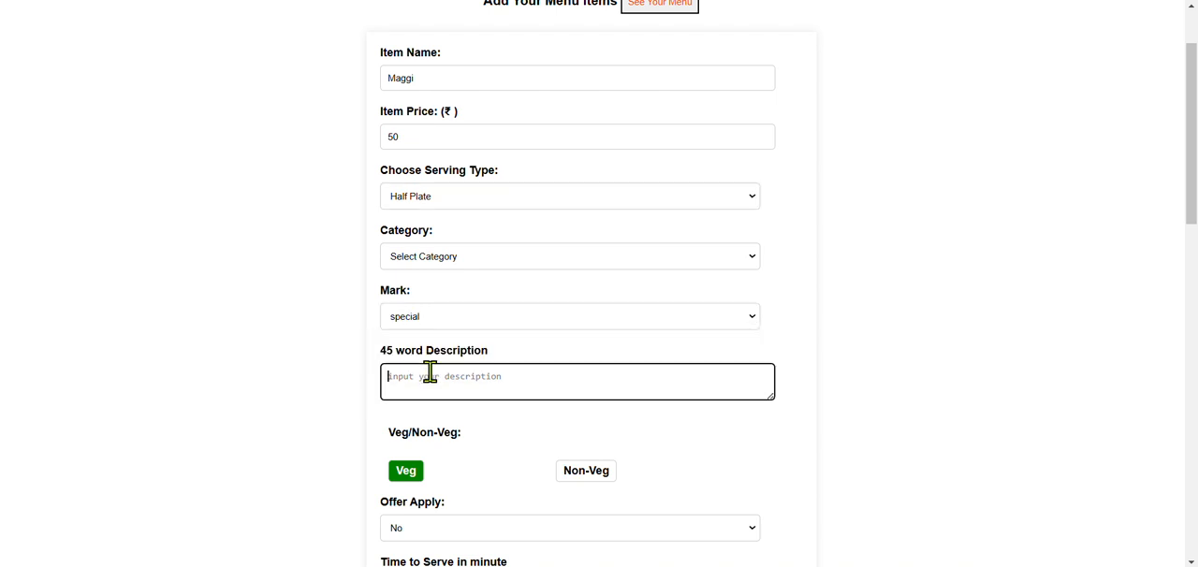
Step: Assign the item to a new custom category named Maggi
click(450, 266)
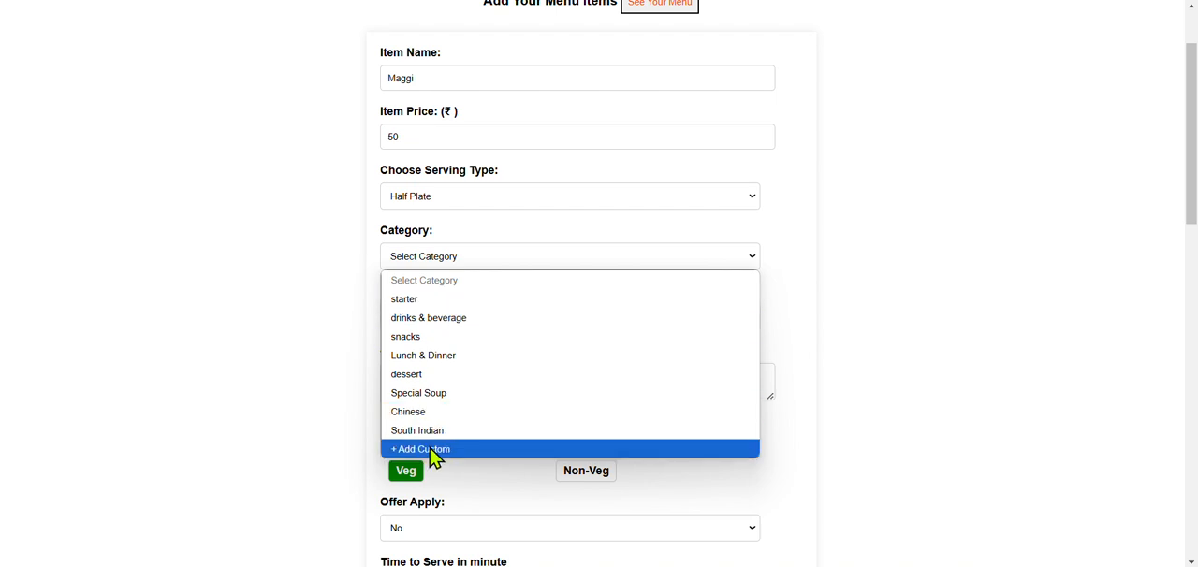
click(433, 449)
click(434, 306)
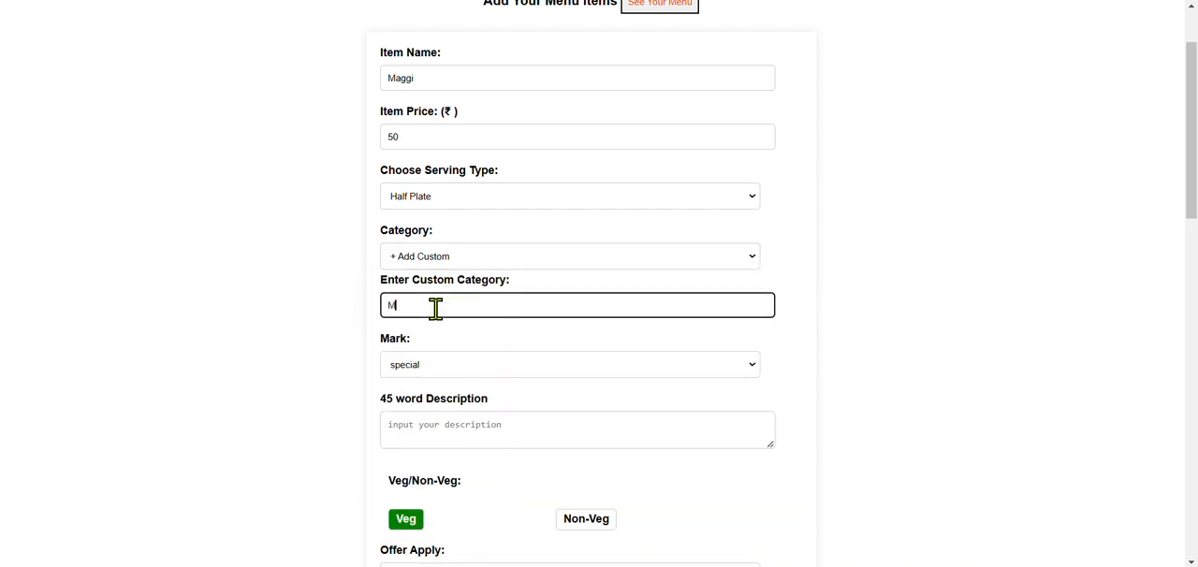
text(Maggi)
Step: Enter "simple special maggi" as the item's description
scroll(436, 308, down, 2)
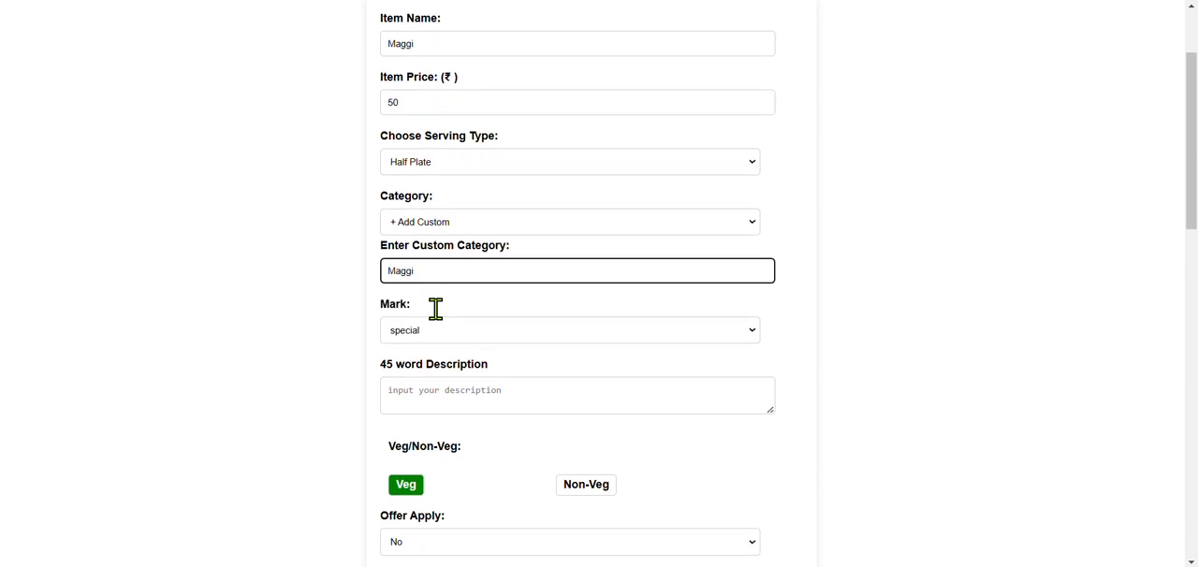
click(414, 335)
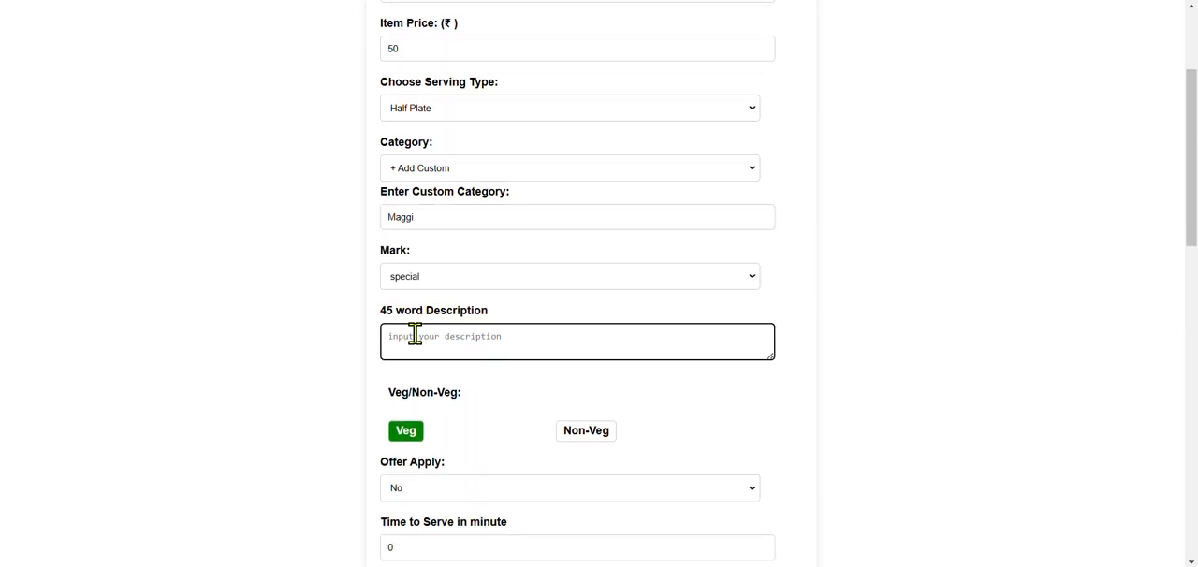
text(simple maggi)
scroll(494, 356, down, 2)
Step: Apply a 10% offer to the Maggi item and set its time to serve to 2 minutes
click(506, 372)
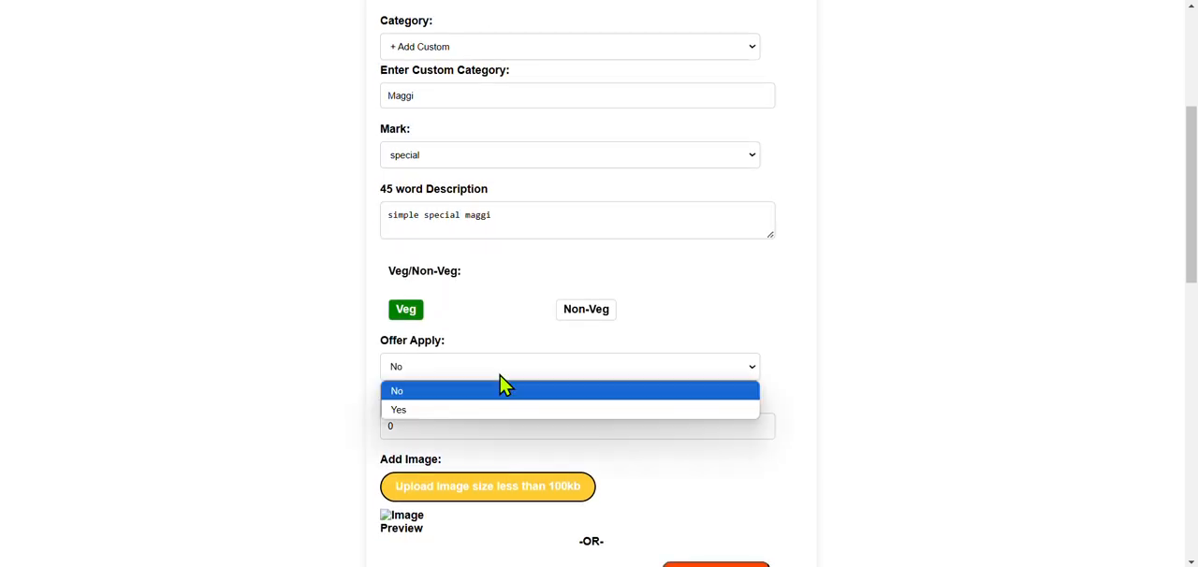
click(480, 392)
scroll(454, 414, down, 1)
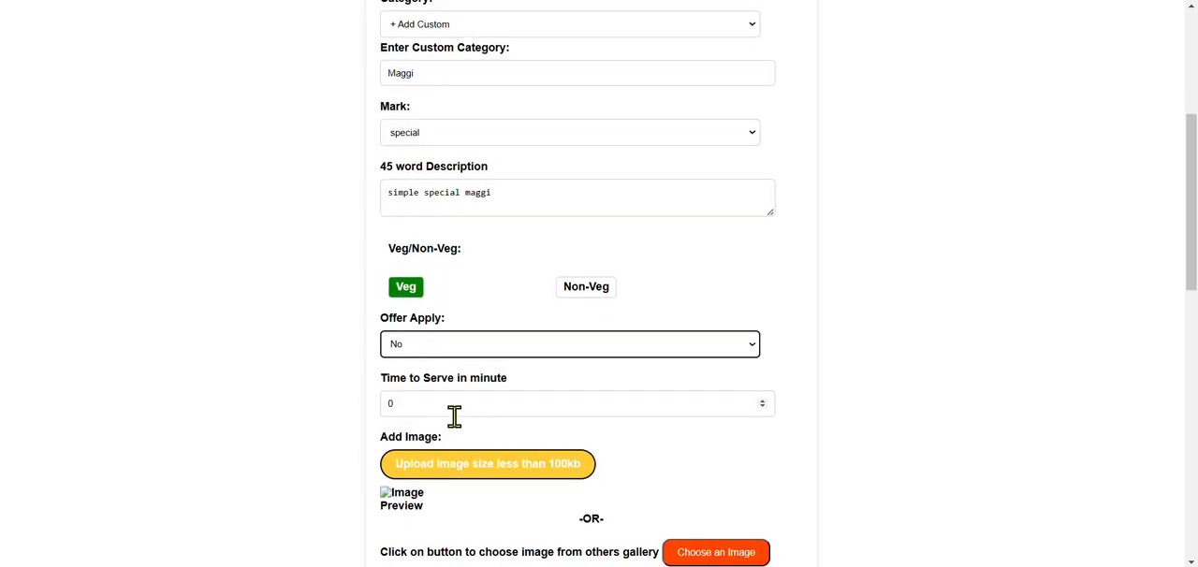
click(442, 323)
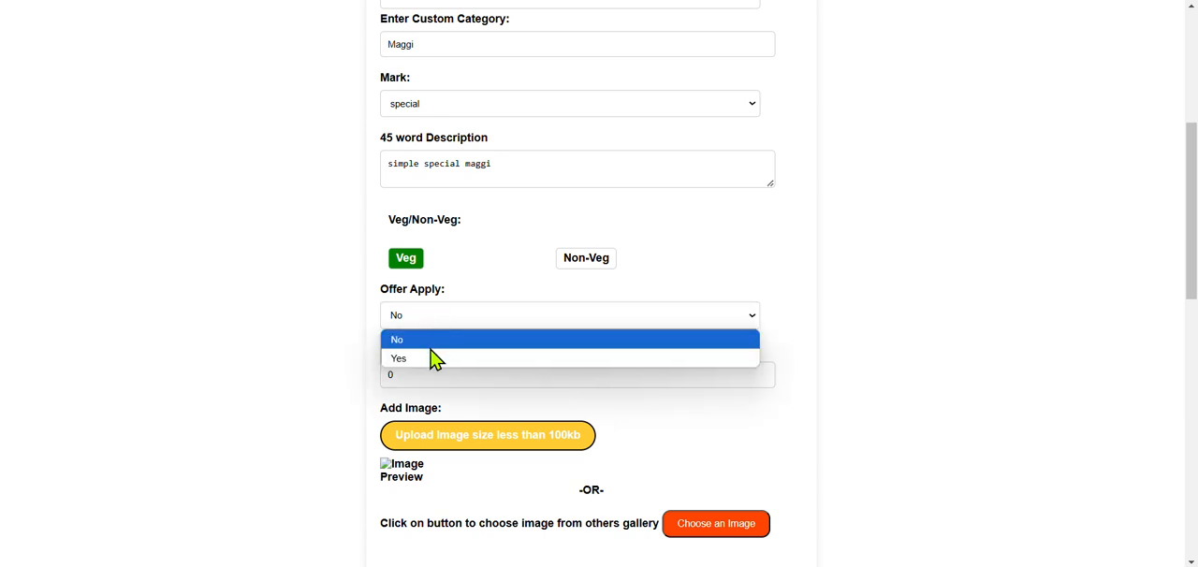
click(432, 358)
click(430, 377)
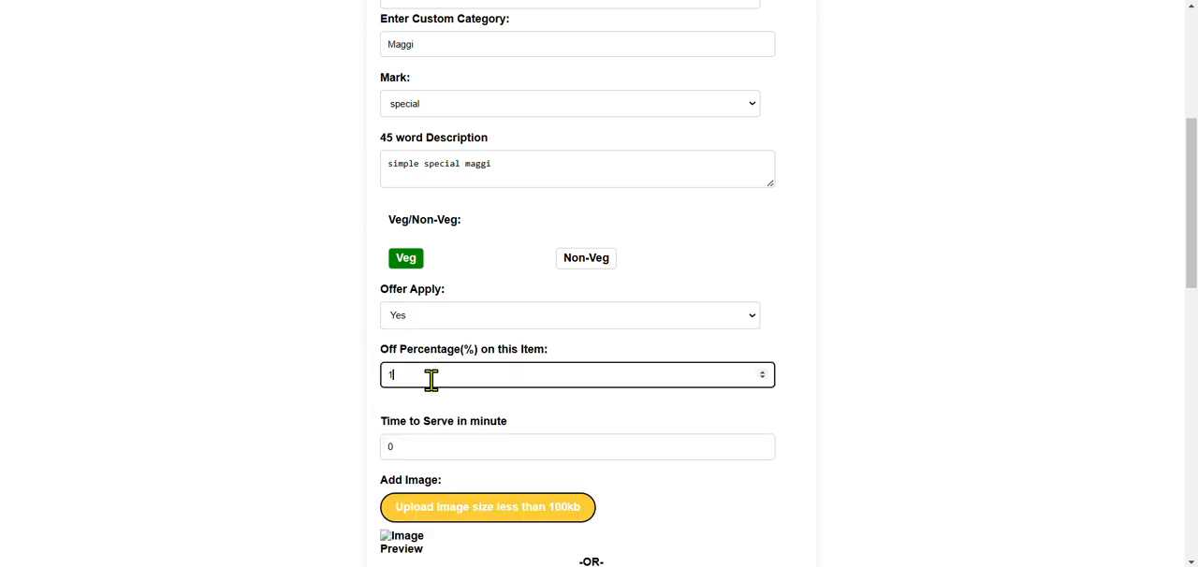
scroll(430, 377, down, 3)
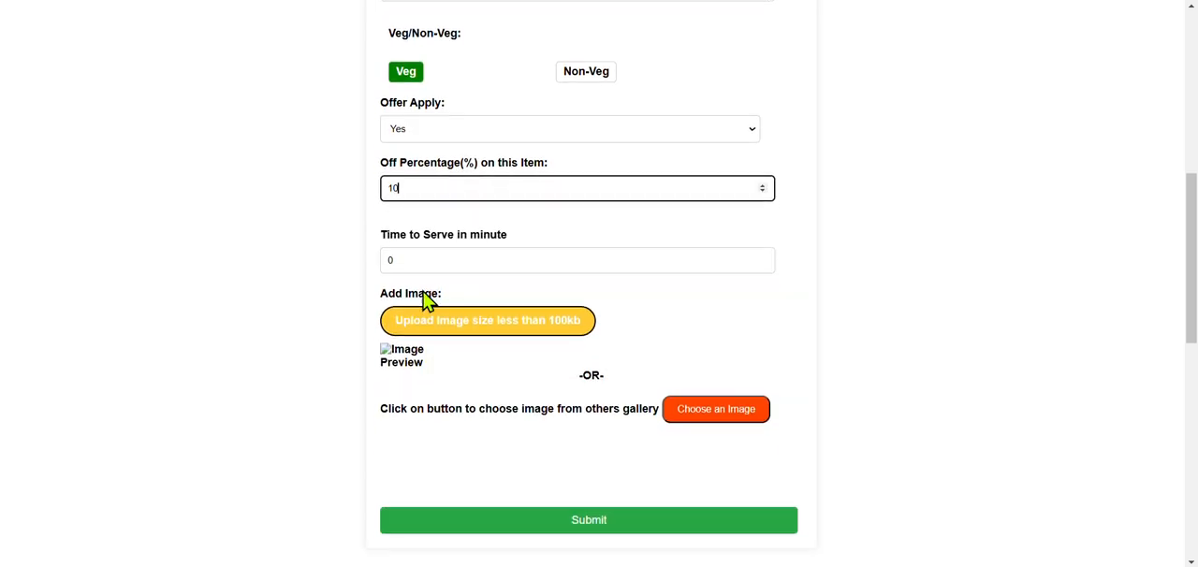
click(420, 262)
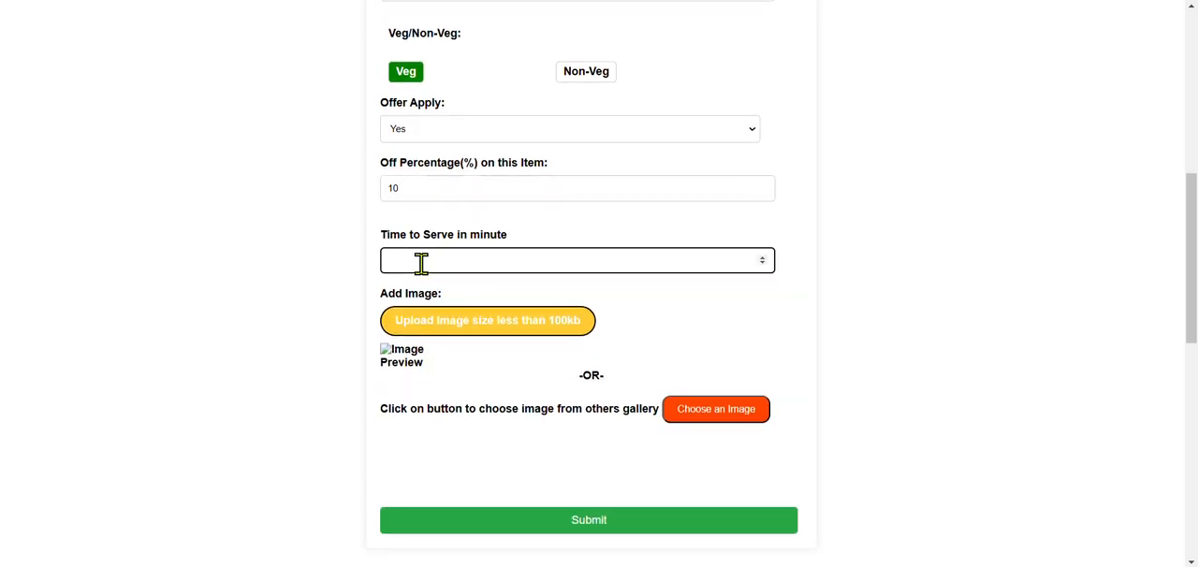
scroll(421, 261, down, 3)
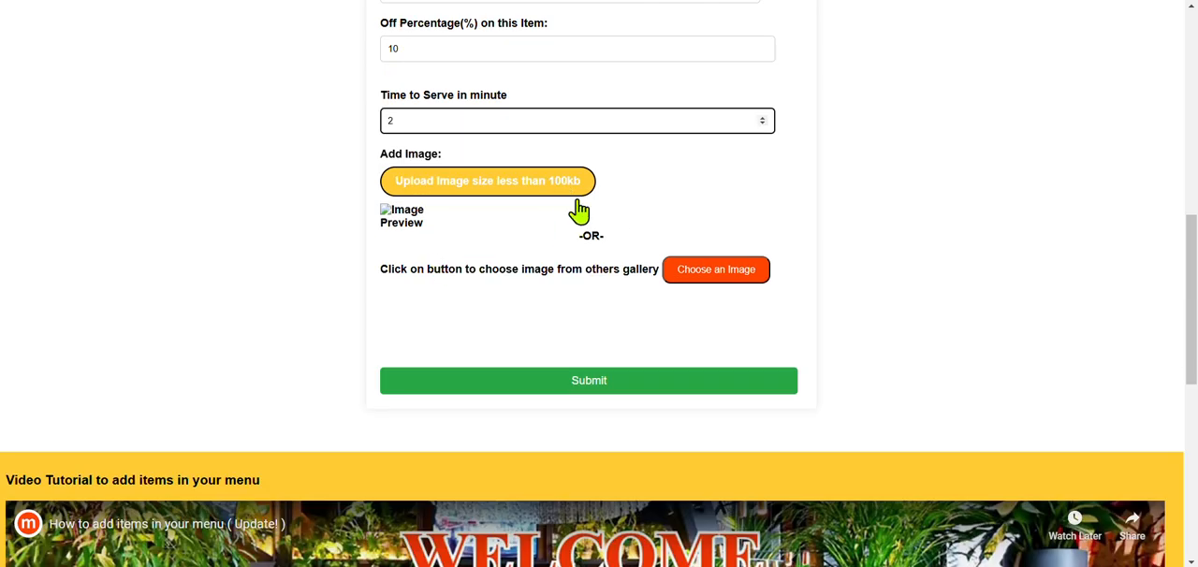
Step: Search the free image gallery for maggi, choose a noodles photo for the item and submit it
click(542, 192)
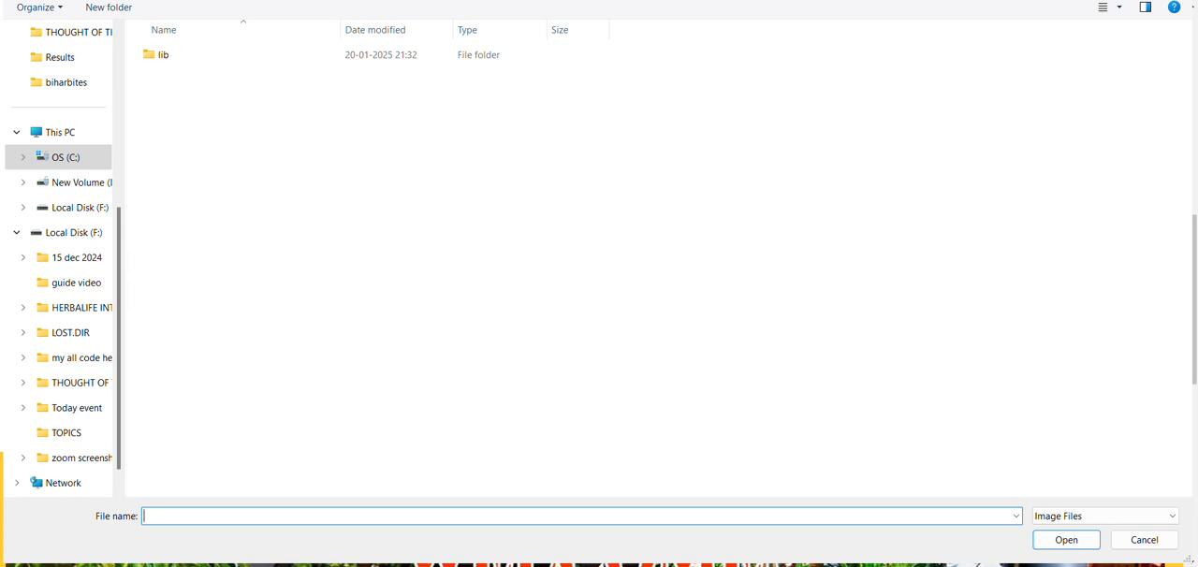
key(Escape)
click(739, 273)
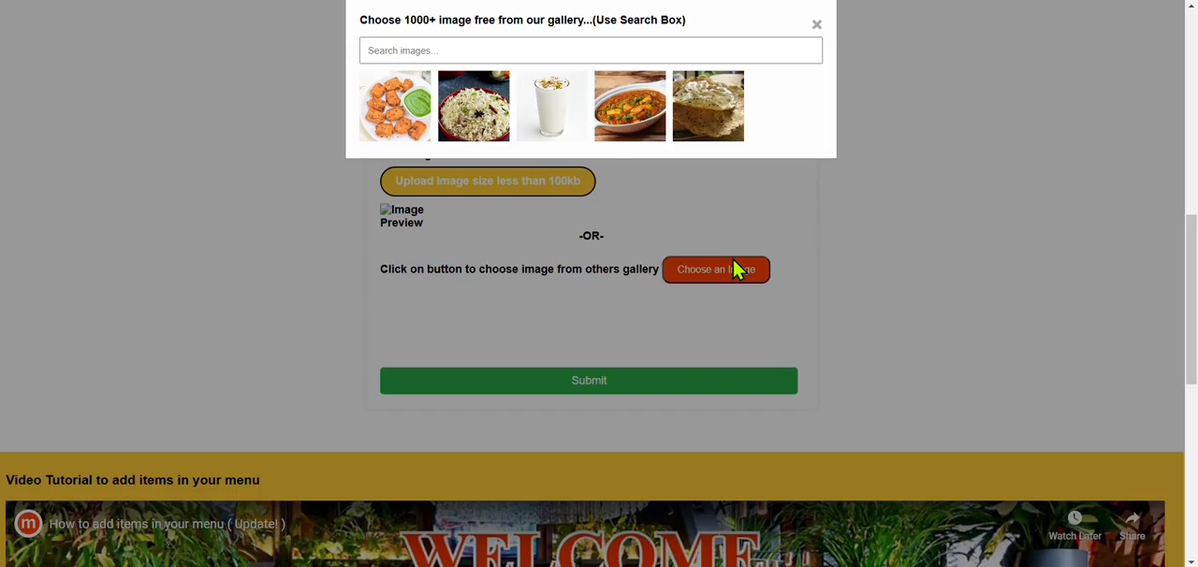
click(444, 50)
text(maggi)
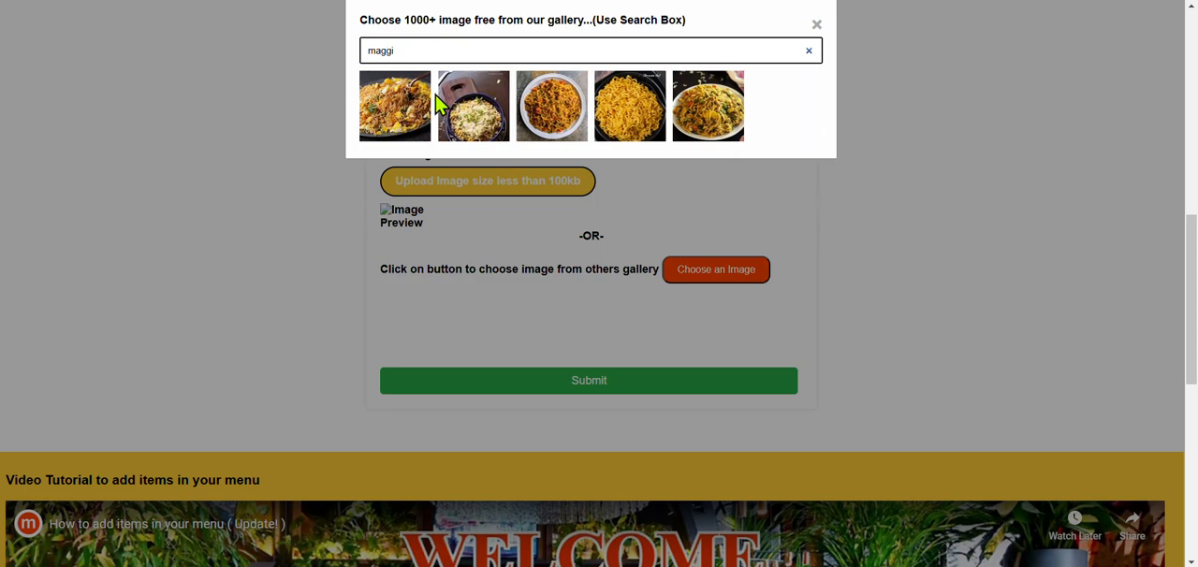
click(634, 117)
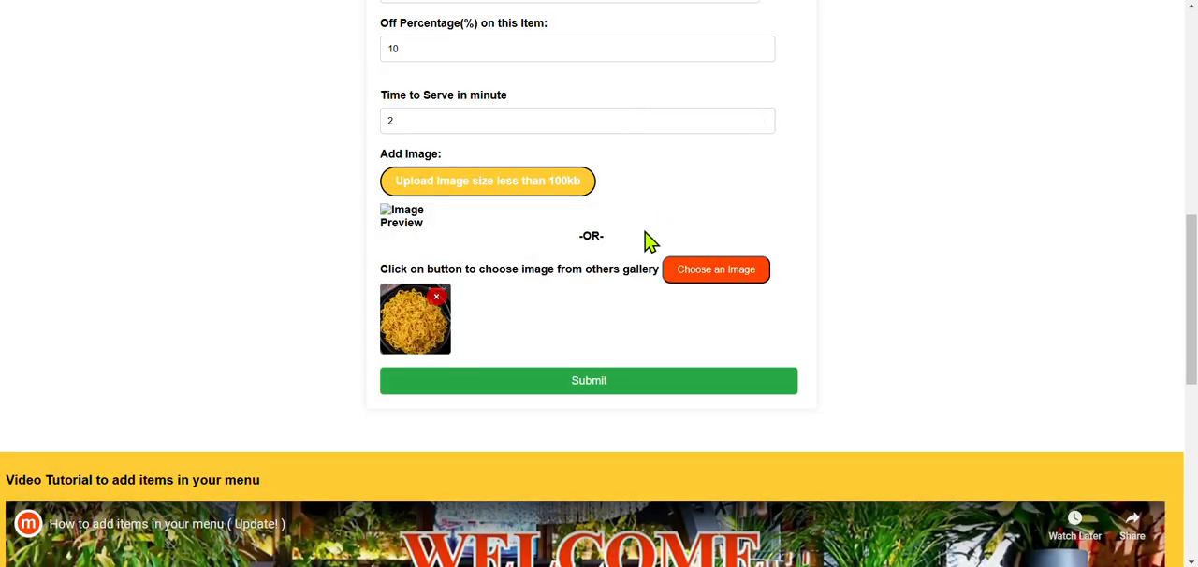
click(596, 386)
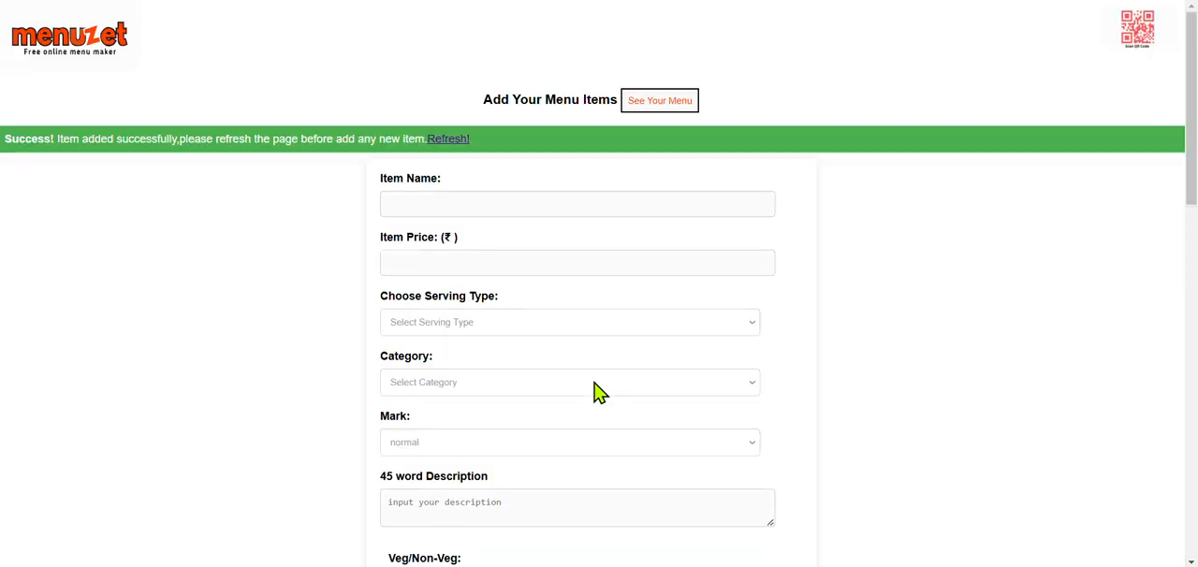
Step: Refresh to the menu dashboard and hide the Updates popup for a day
click(455, 142)
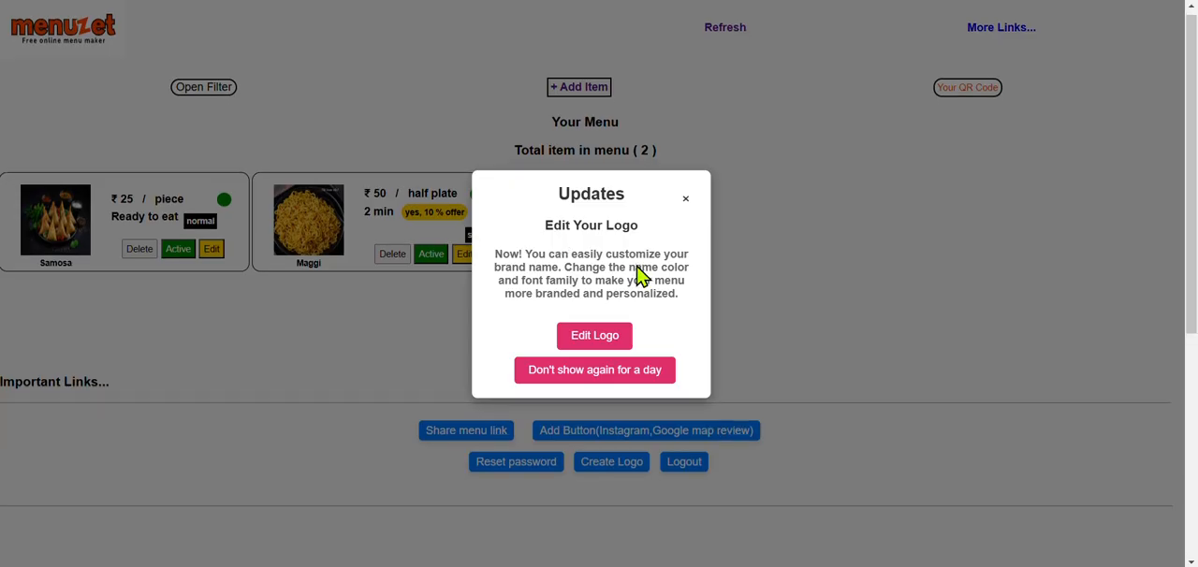
click(597, 373)
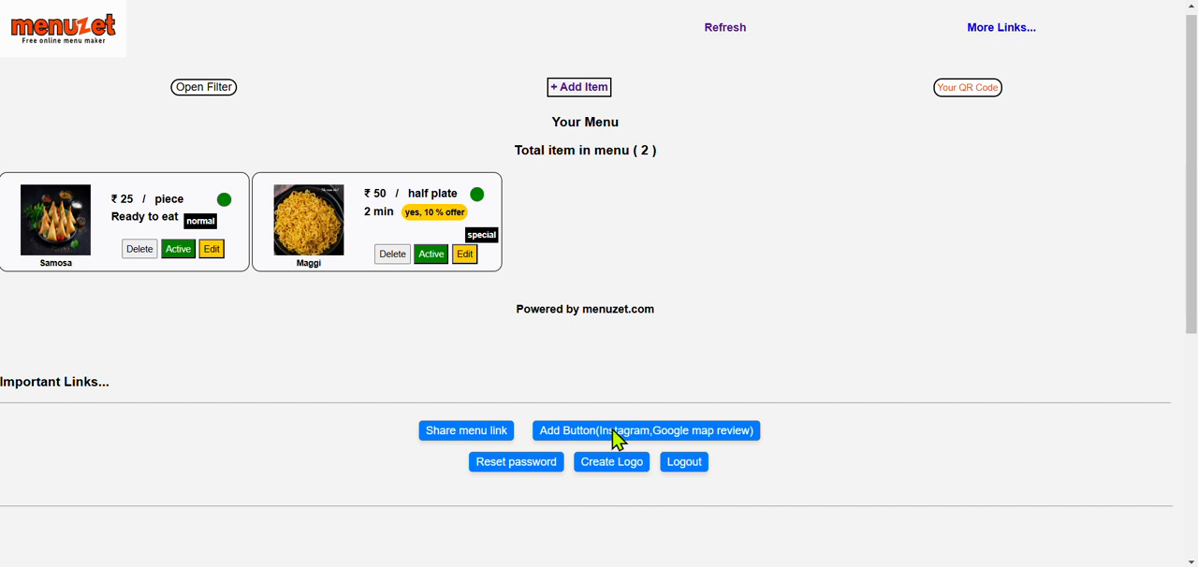
scroll(613, 431, up, 1)
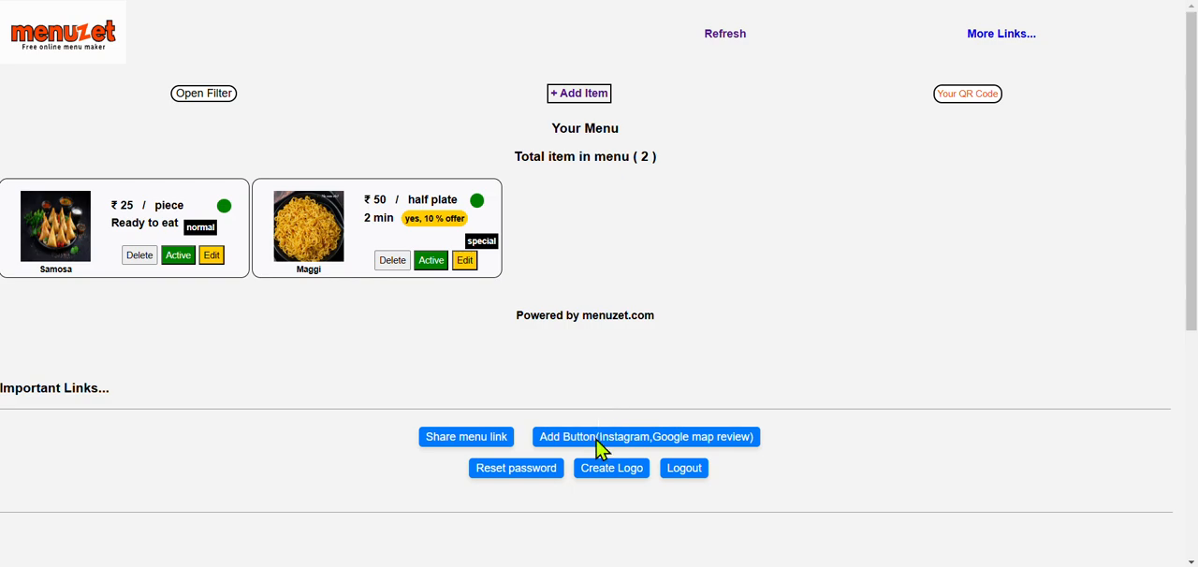
Step: View the password reset page and the scan prizes page for Instagram and Google Map review buttons, returning to the dashboard
scroll(622, 398, down, 1)
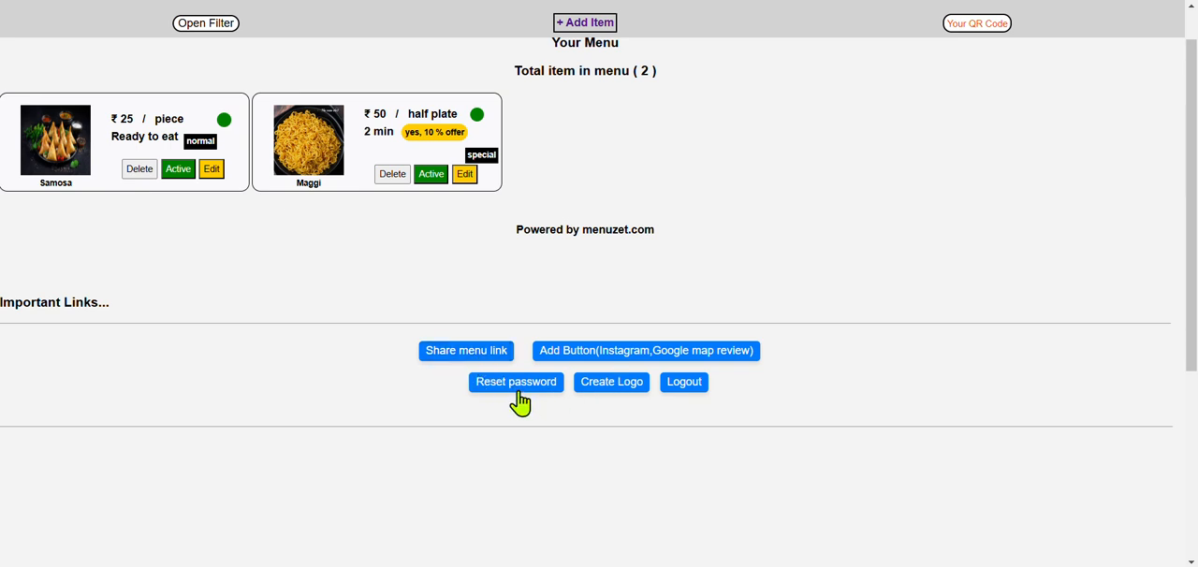
click(522, 393)
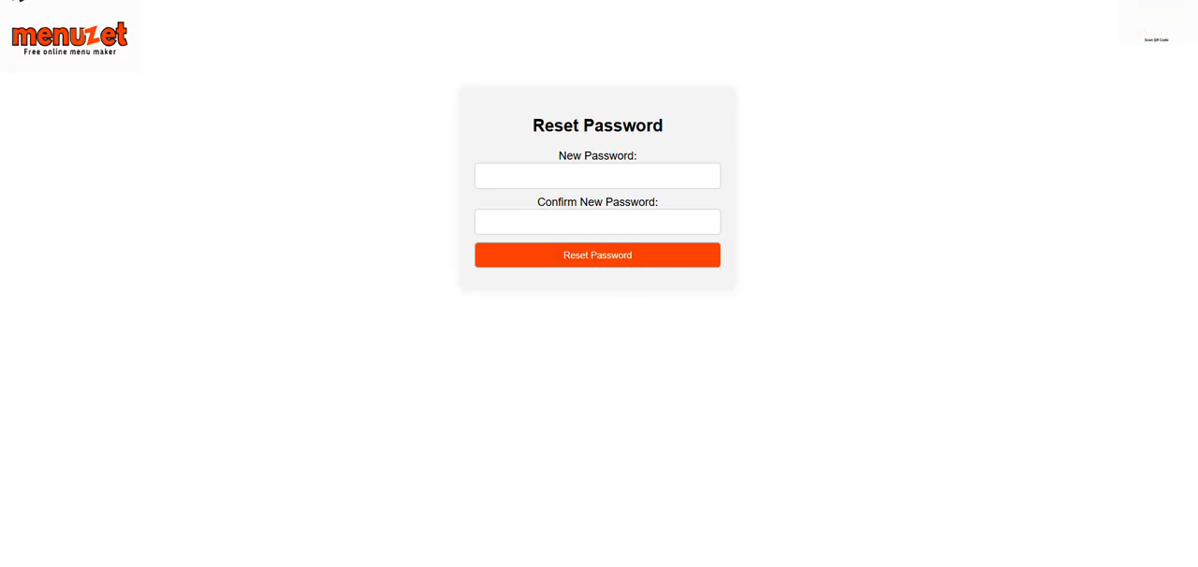
click(14, 0)
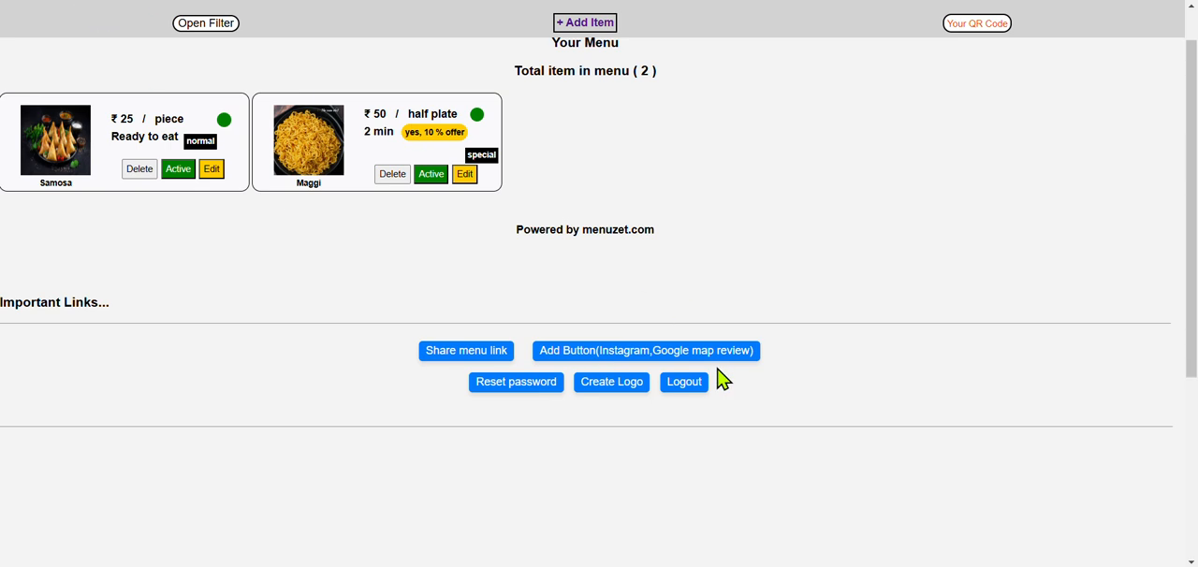
click(670, 352)
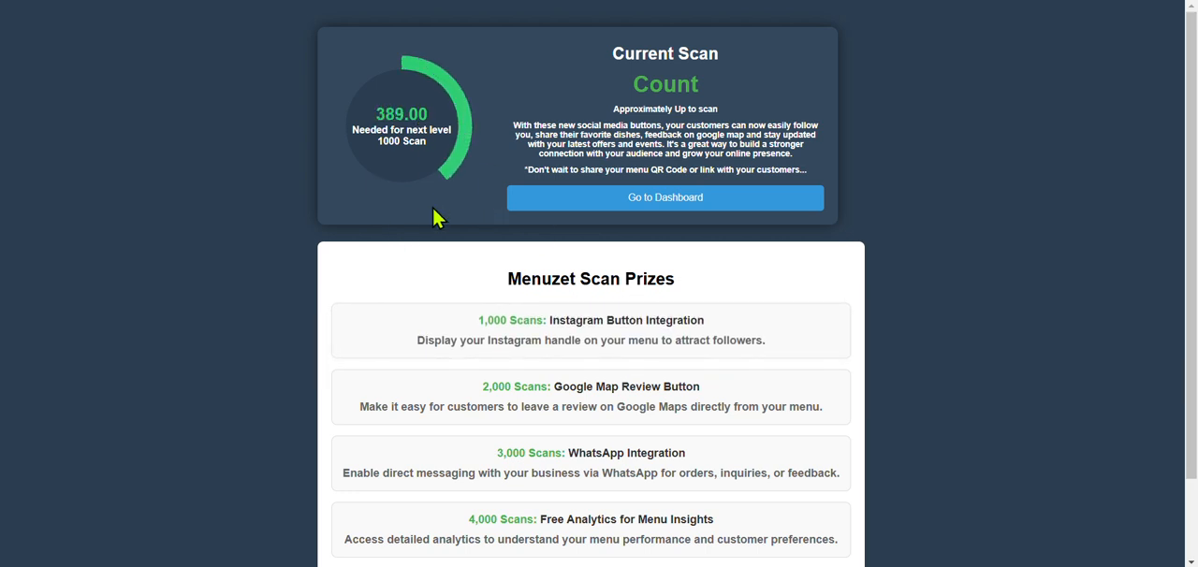
scroll(526, 374, down, 1)
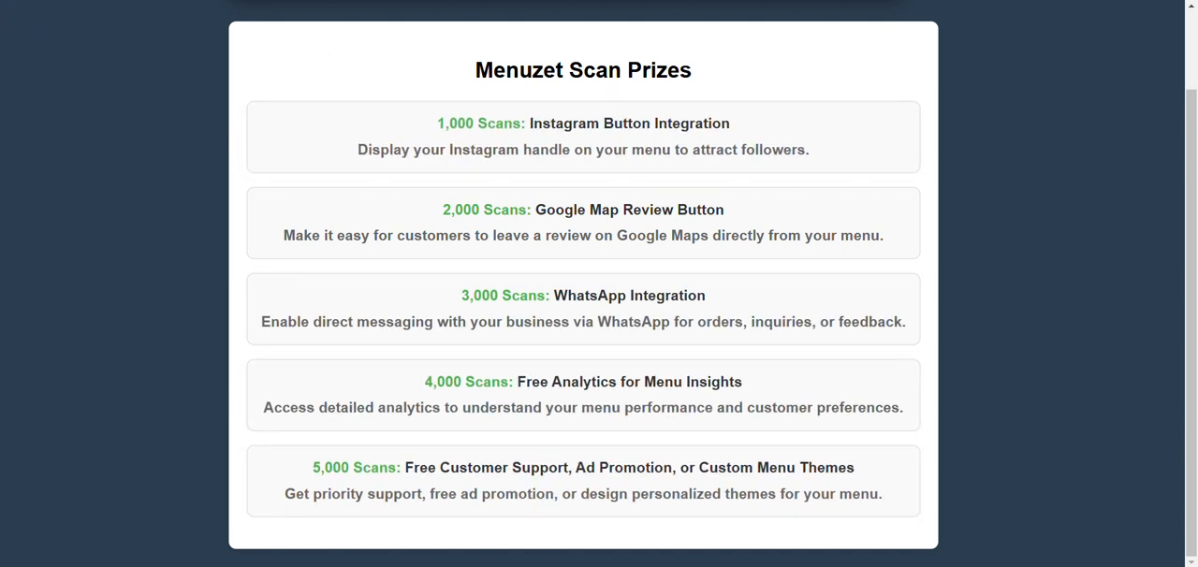
key(alt+Left)
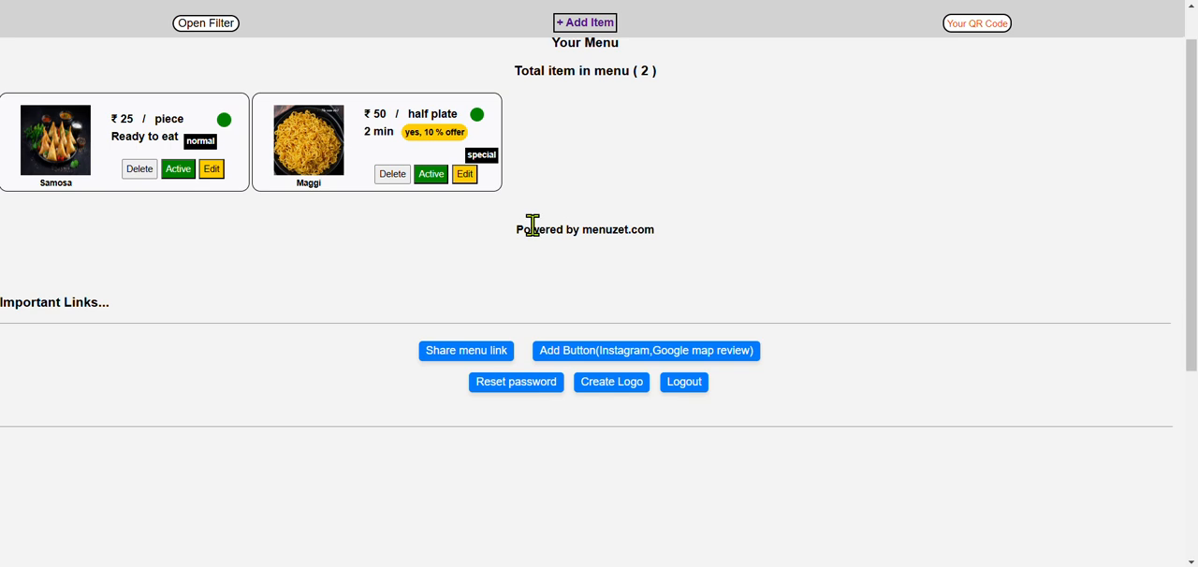
Step: Open the menu's QR code page and try to upload LSD Dec.24 (1) from Downloads as its logo
scroll(532, 227, up, 1)
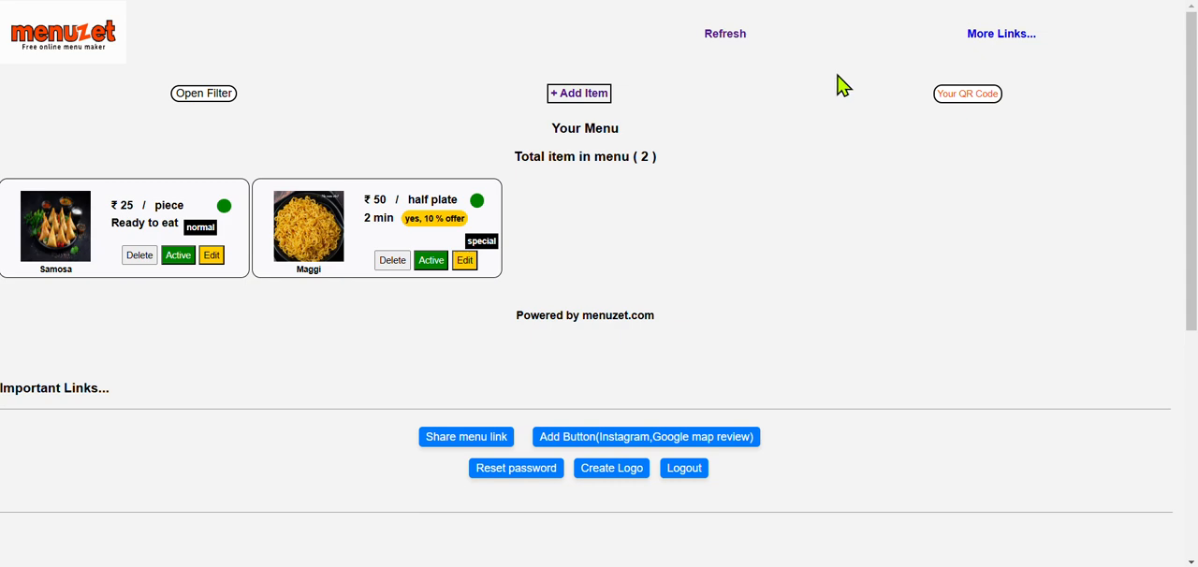
click(959, 100)
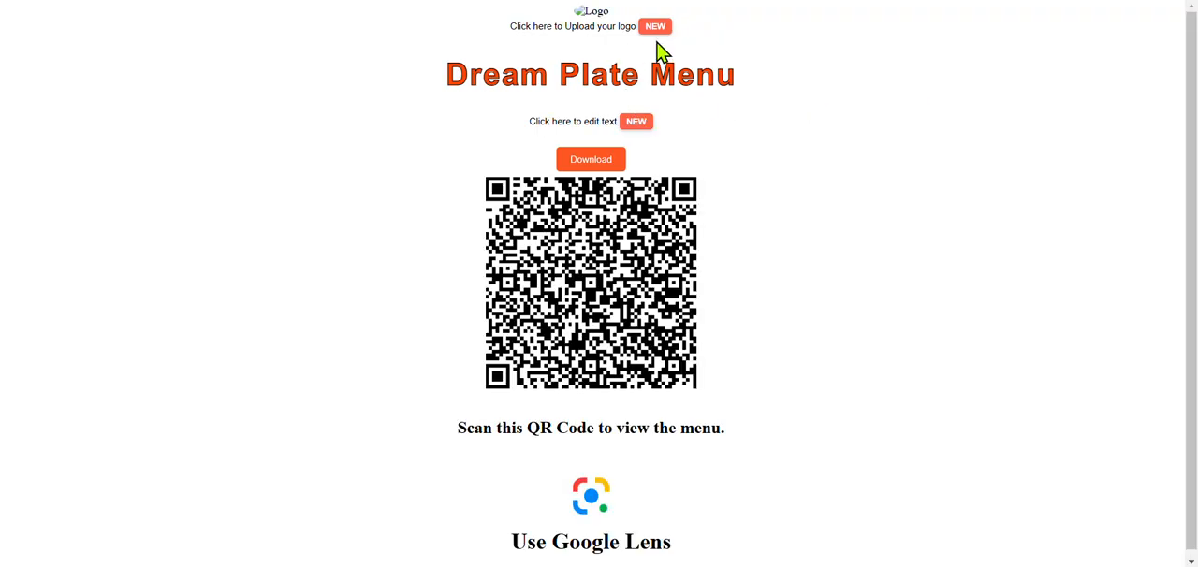
click(657, 33)
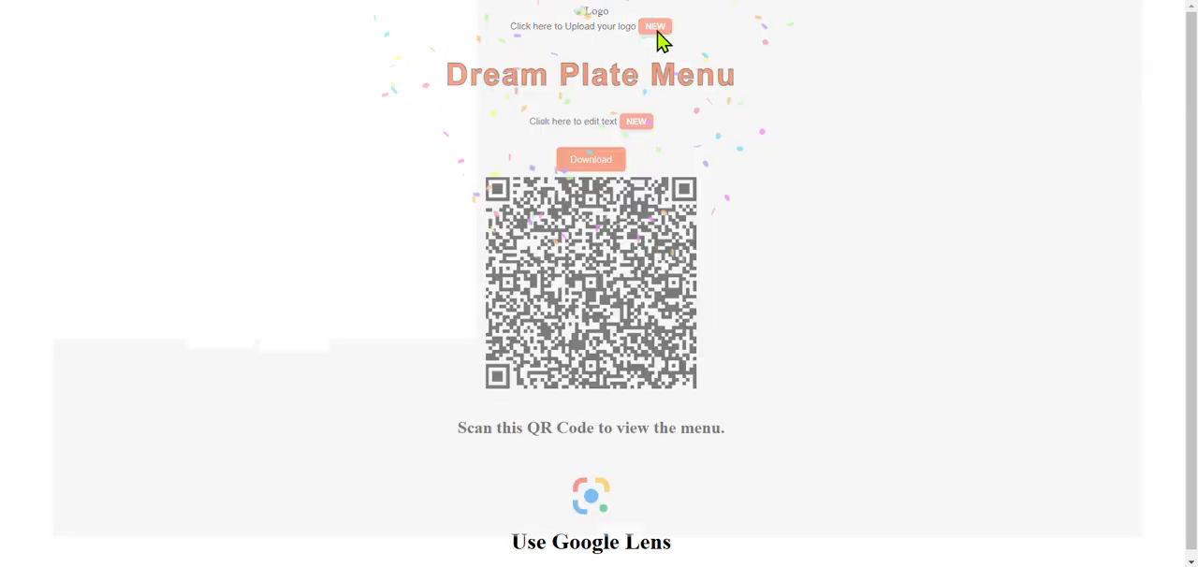
scroll(75, 139, up, 5)
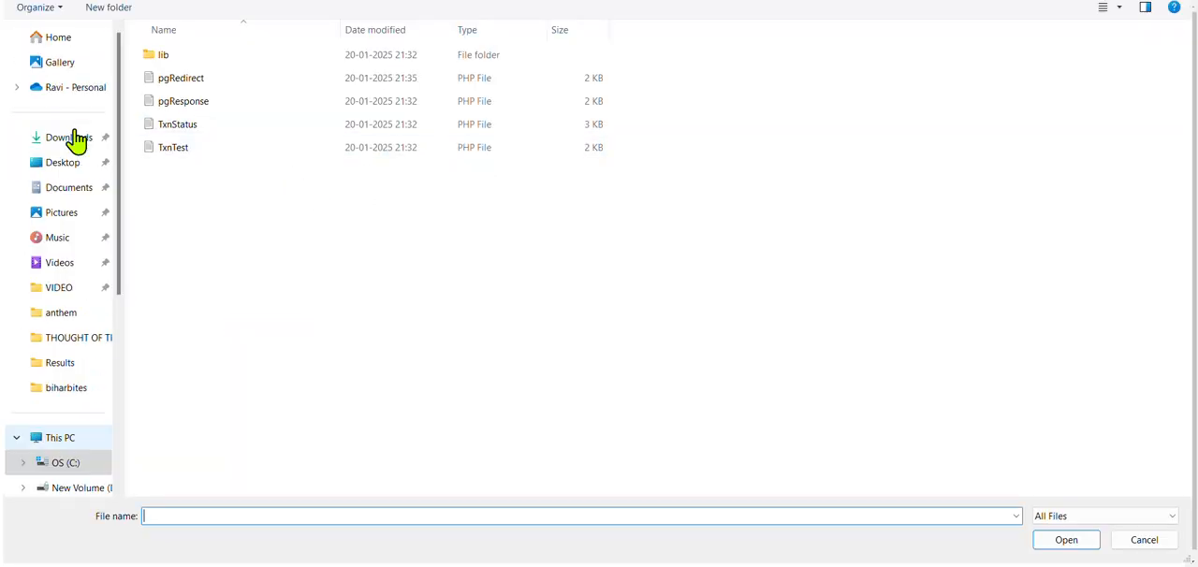
click(52, 148)
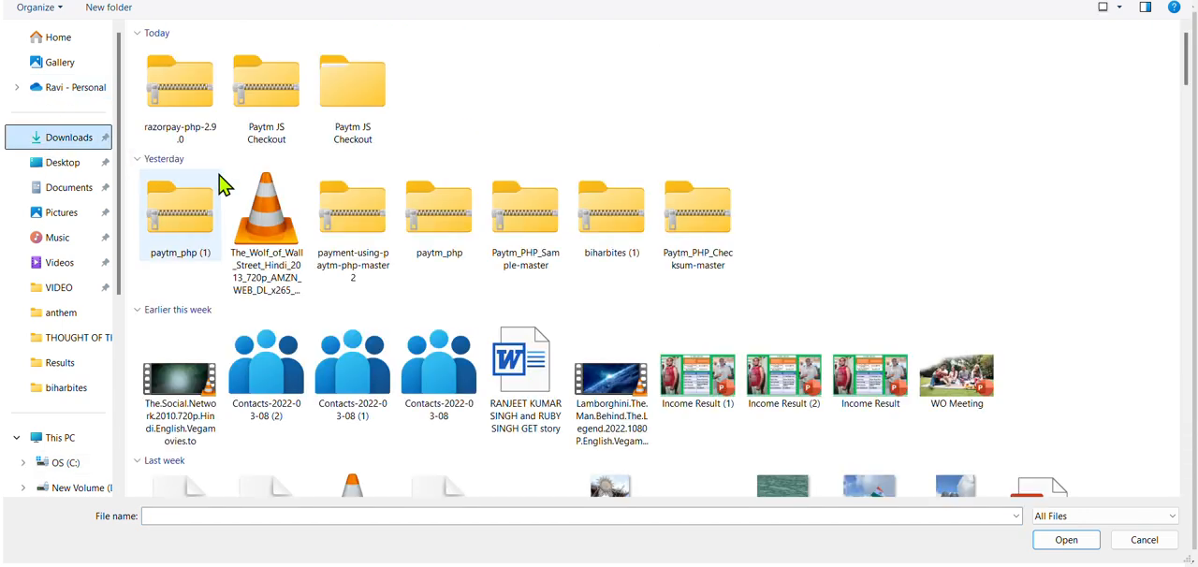
scroll(290, 400, down, 3)
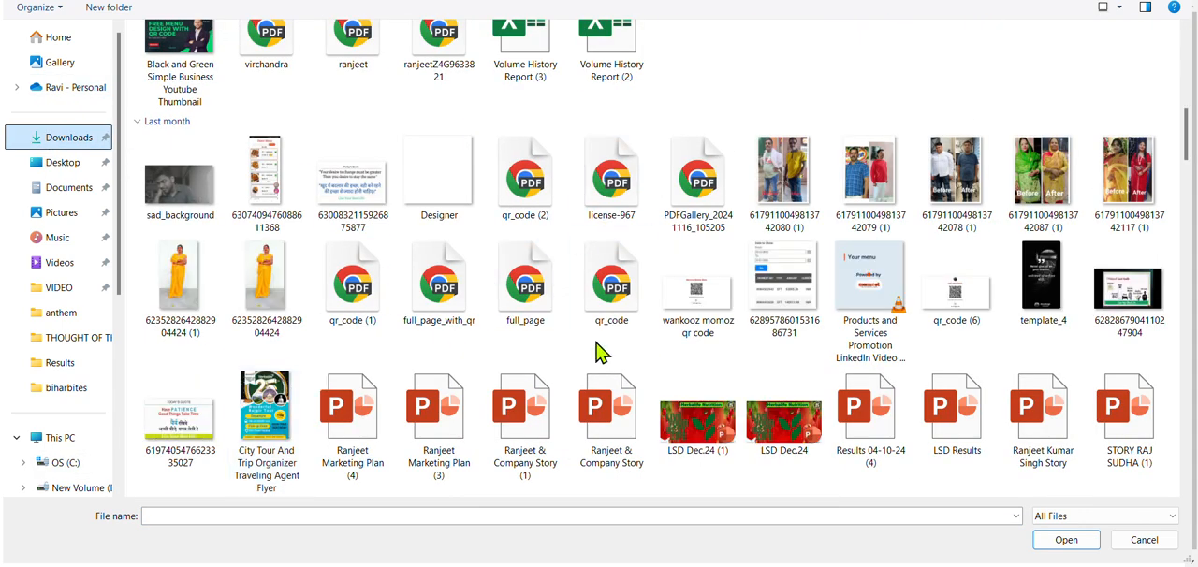
click(692, 418)
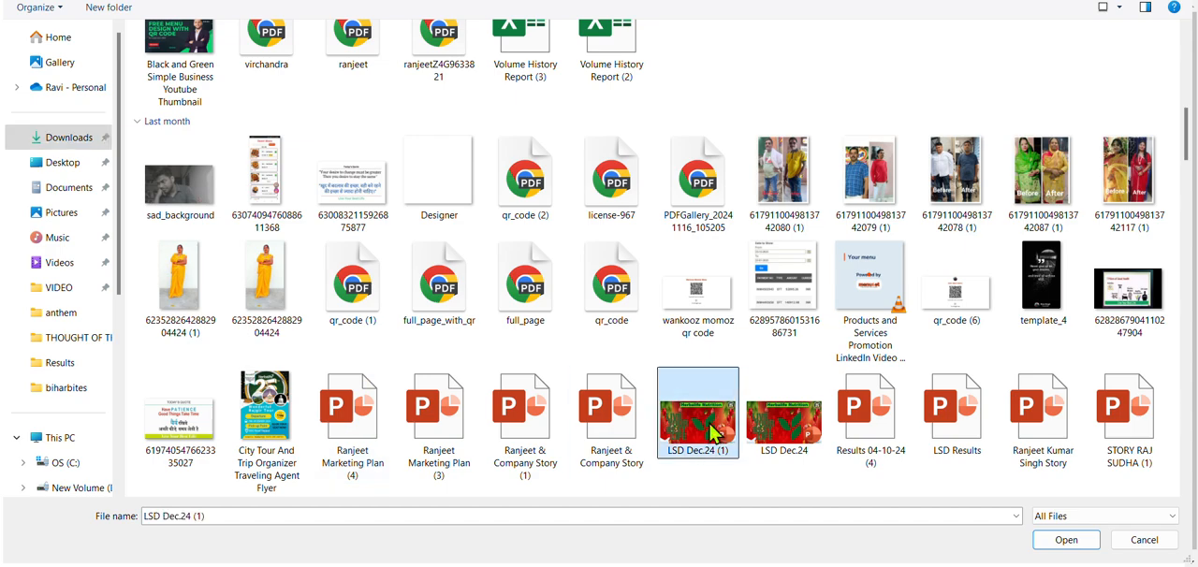
click(1064, 543)
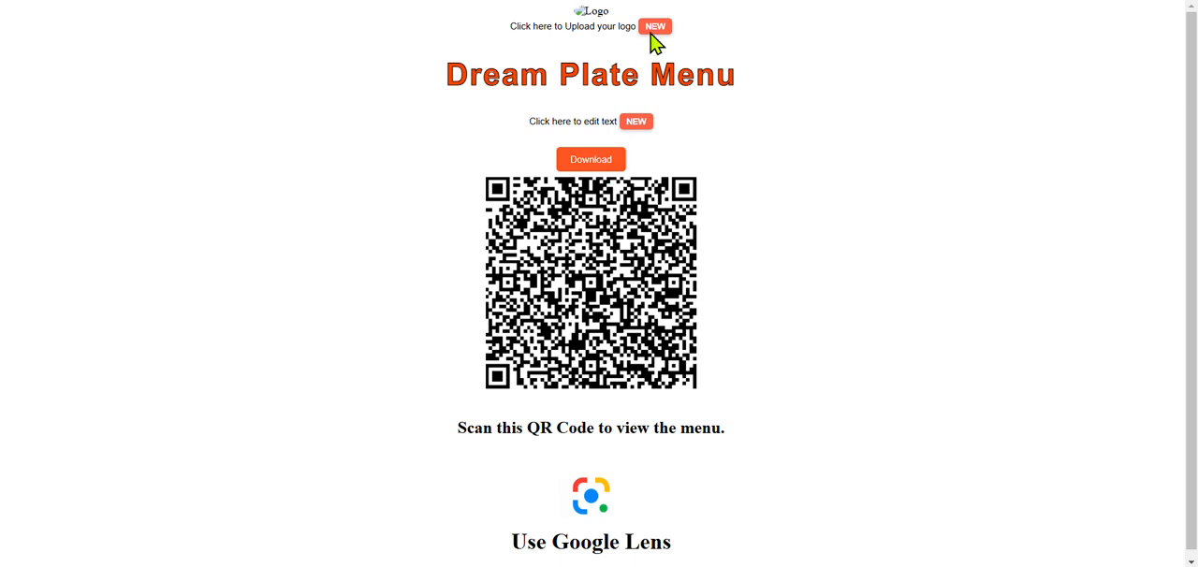
Step: Change the QR code page's menu title to "Your Dream Plate"
click(636, 122)
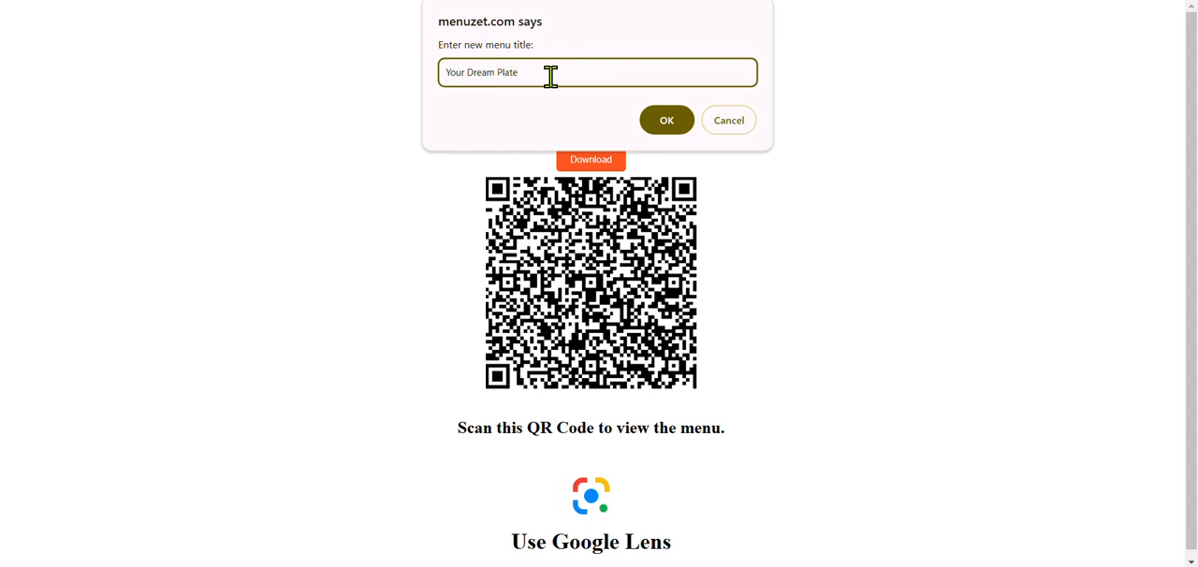
click(666, 121)
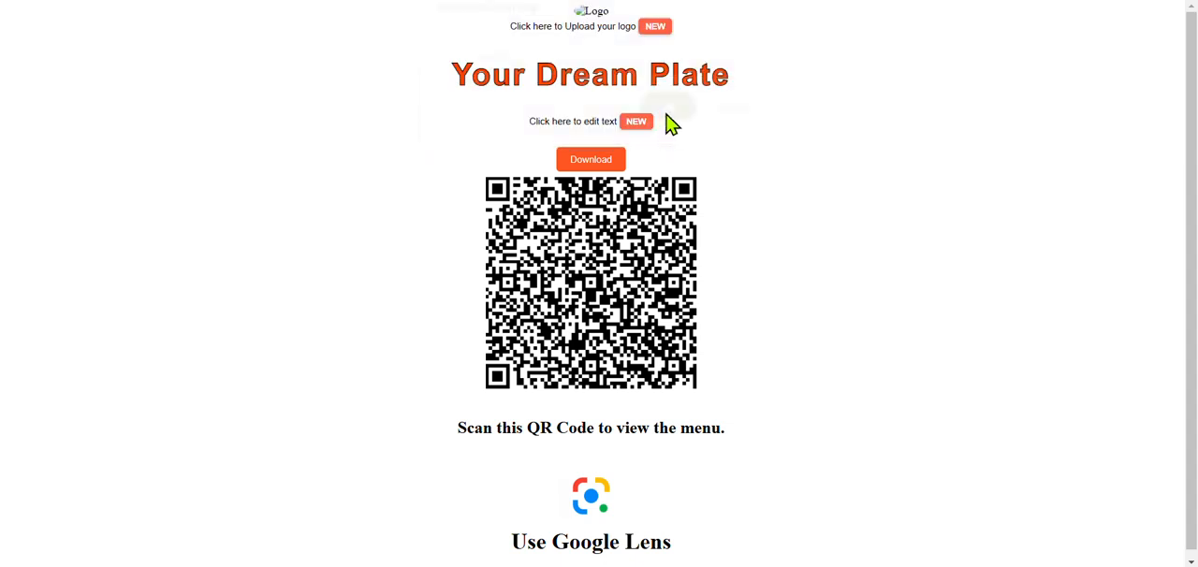
click(661, 35)
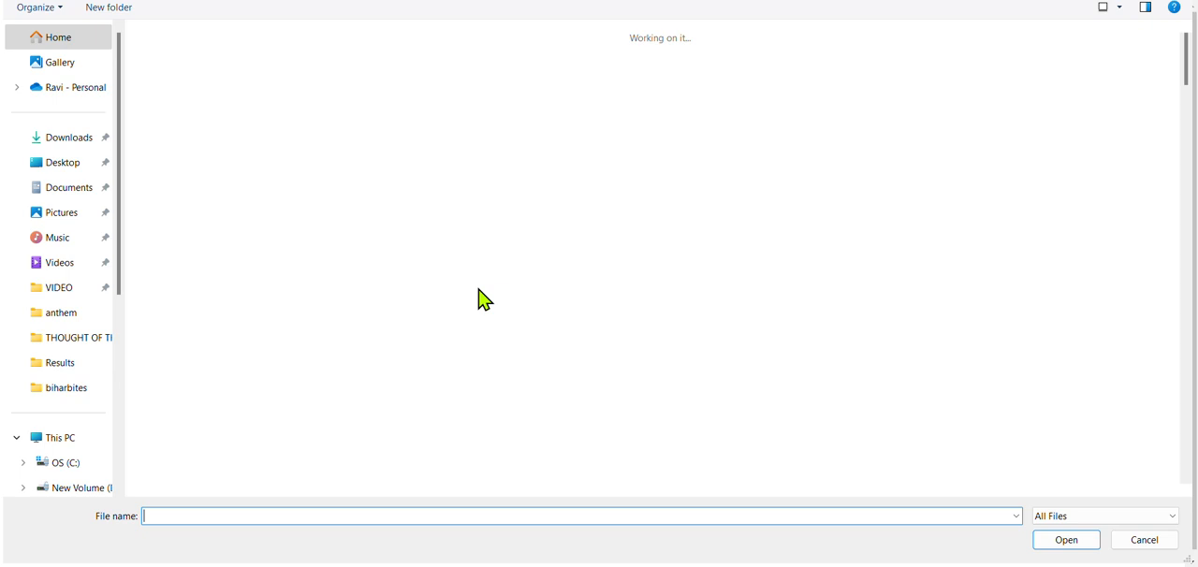
scroll(655, 318, down, 3)
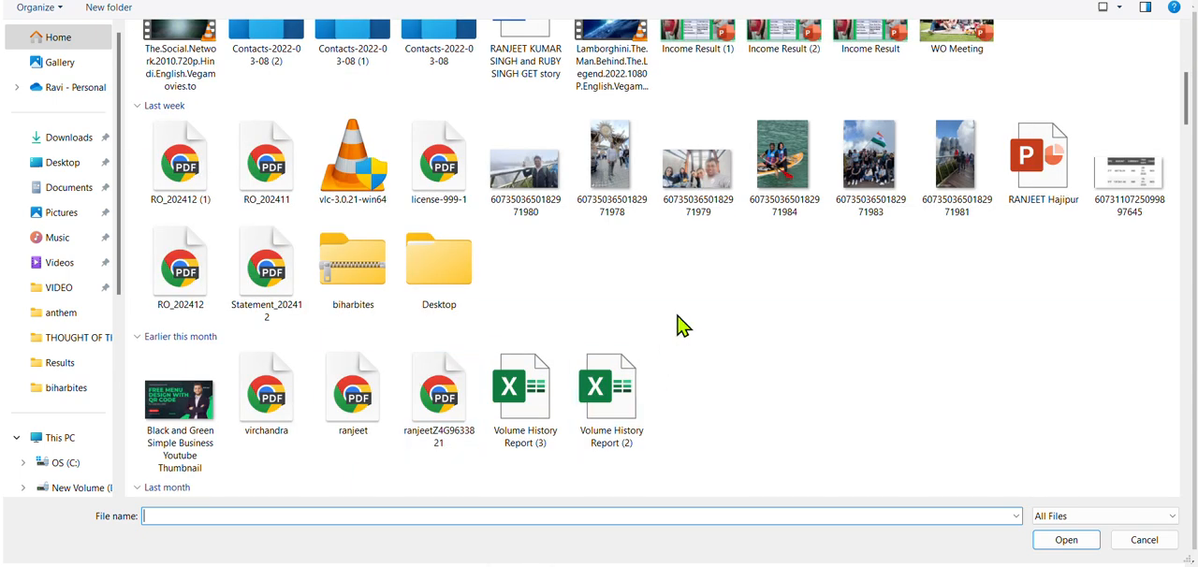
scroll(468, 486, down, 8)
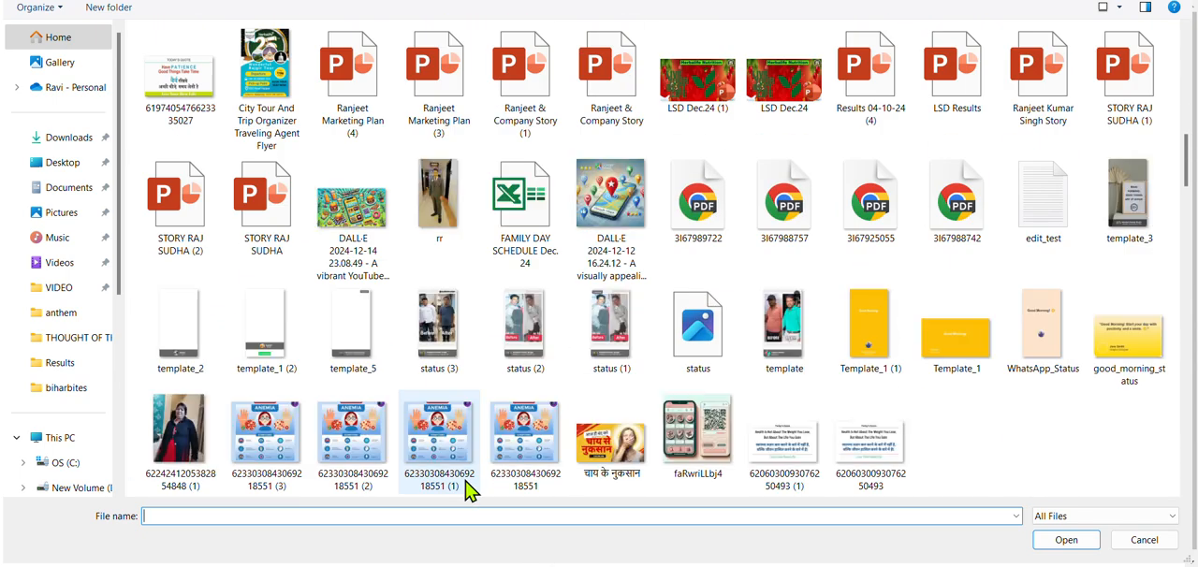
scroll(515, 430, down, 3)
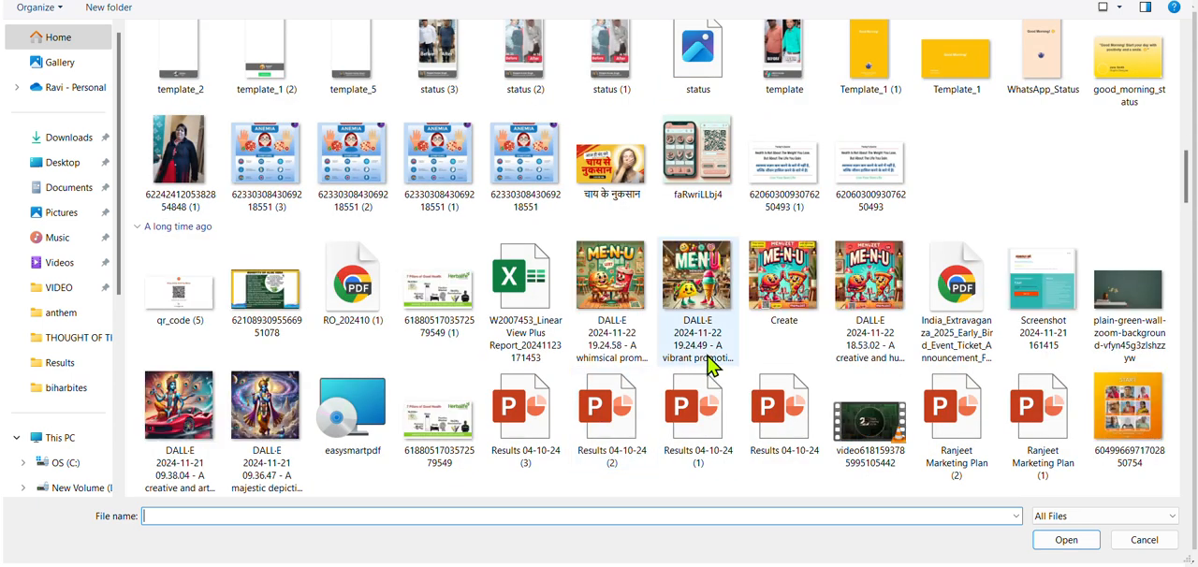
scroll(599, 423, down, 4)
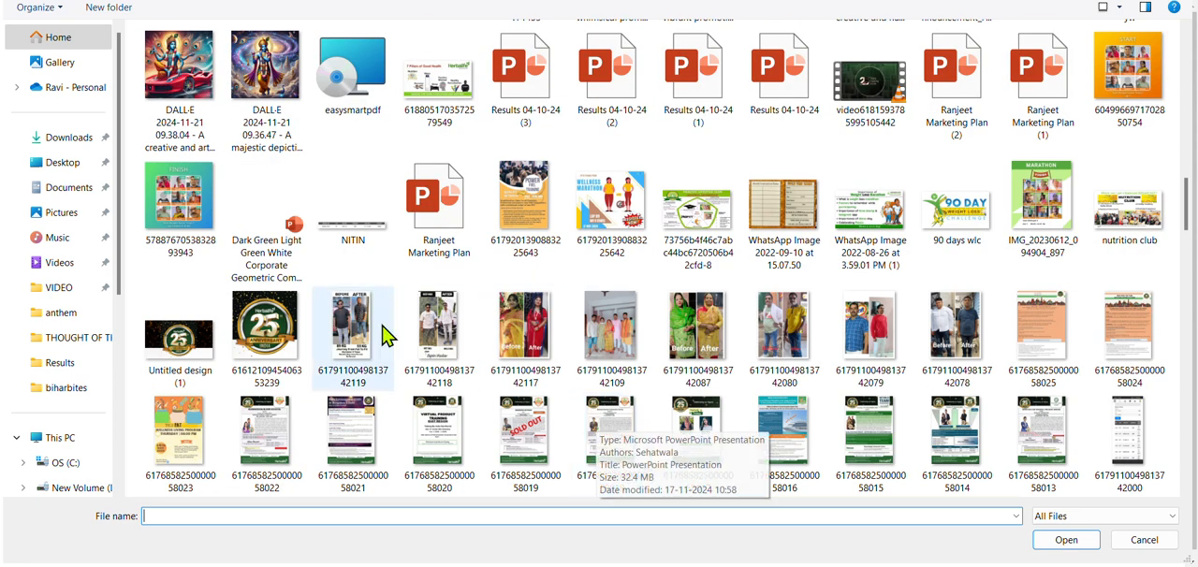
click(267, 332)
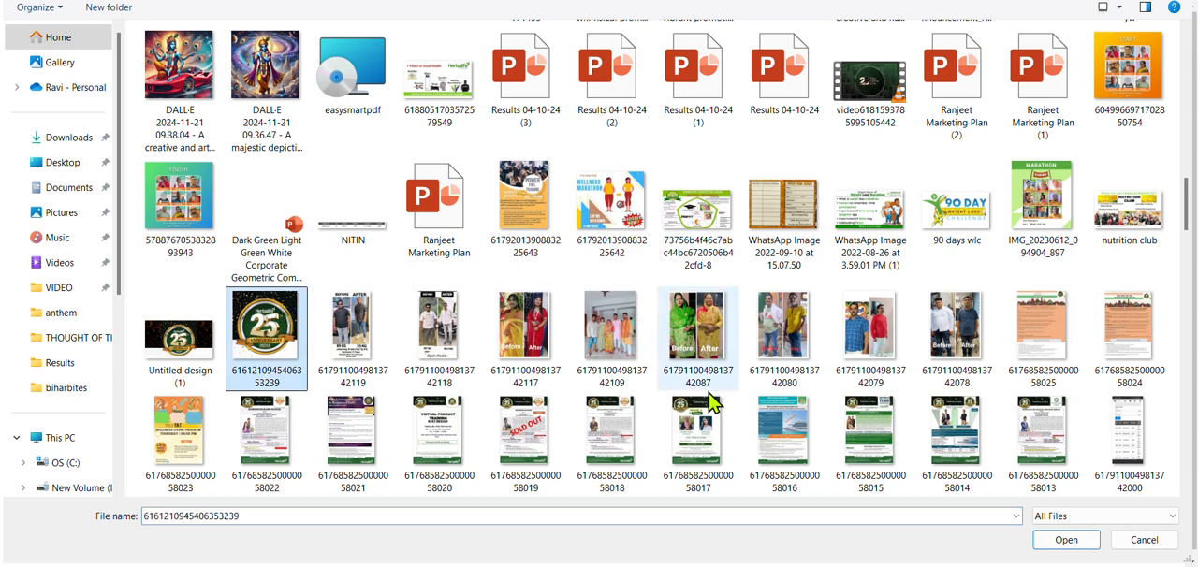
click(1063, 542)
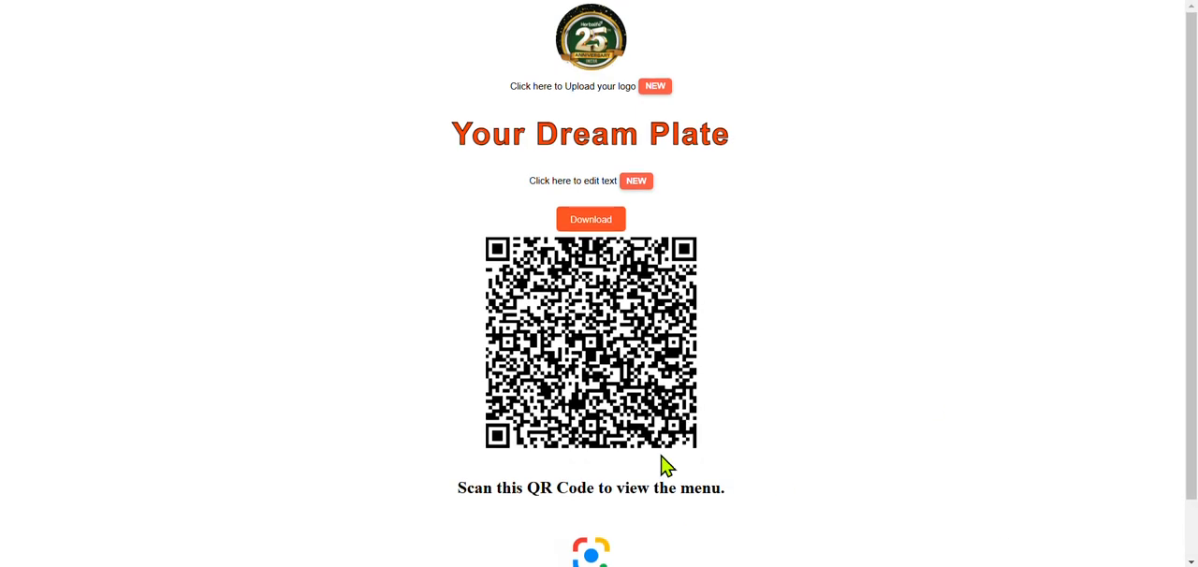
Step: Download the customized QR code page as a PDF, view the file, and return to the menu dashboard
scroll(663, 462, down, 1)
click(590, 169)
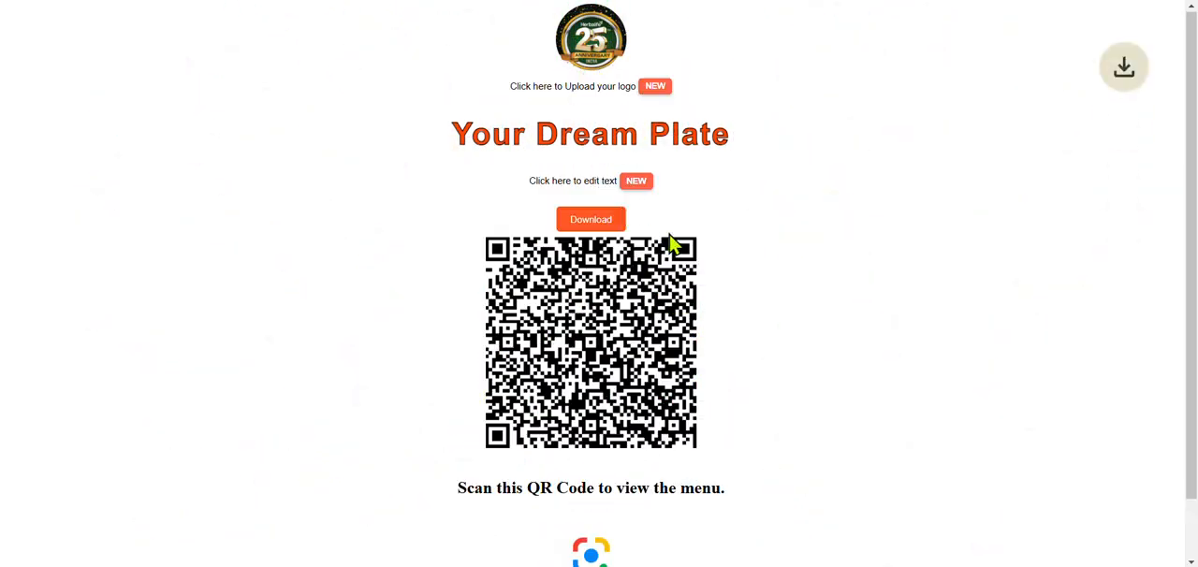
click(967, 19)
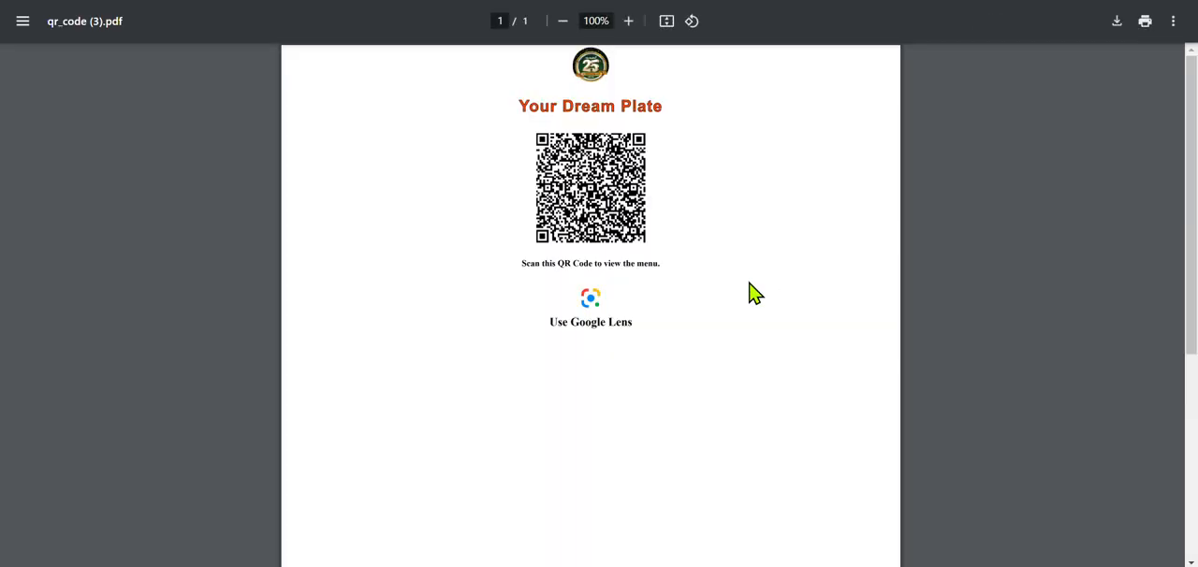
scroll(687, 315, up, 3)
scroll(686, 315, down, 2)
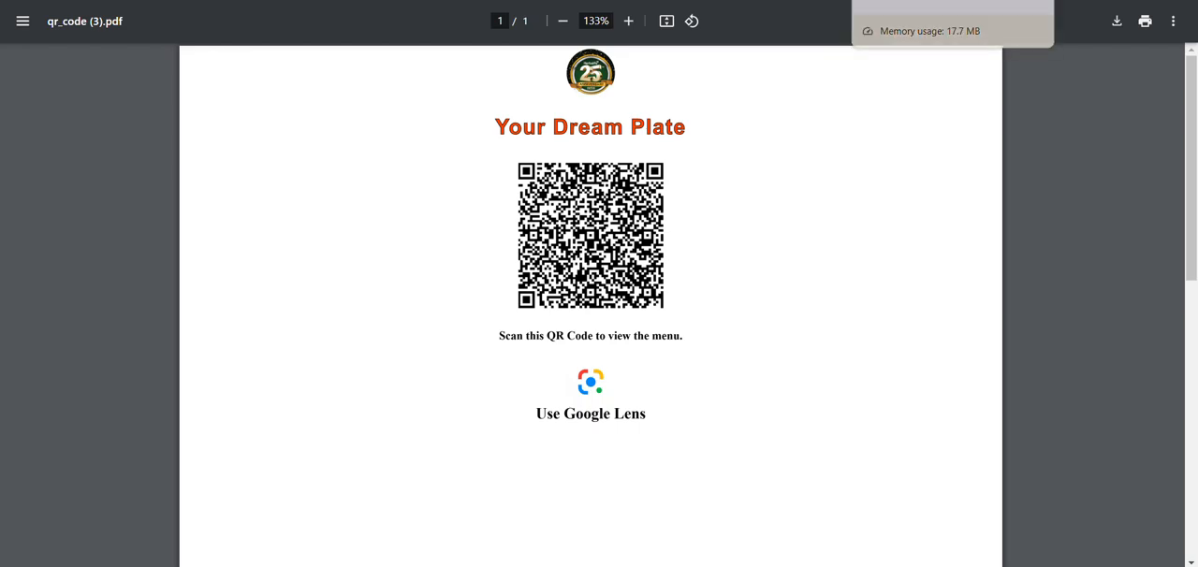
click(912, 1)
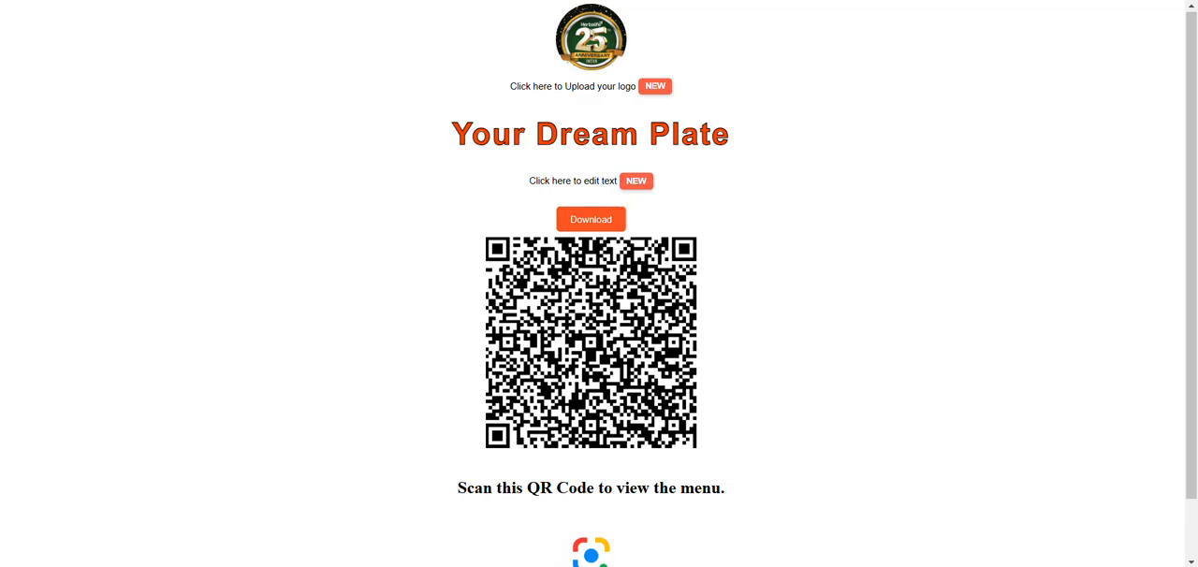
click(52, 3)
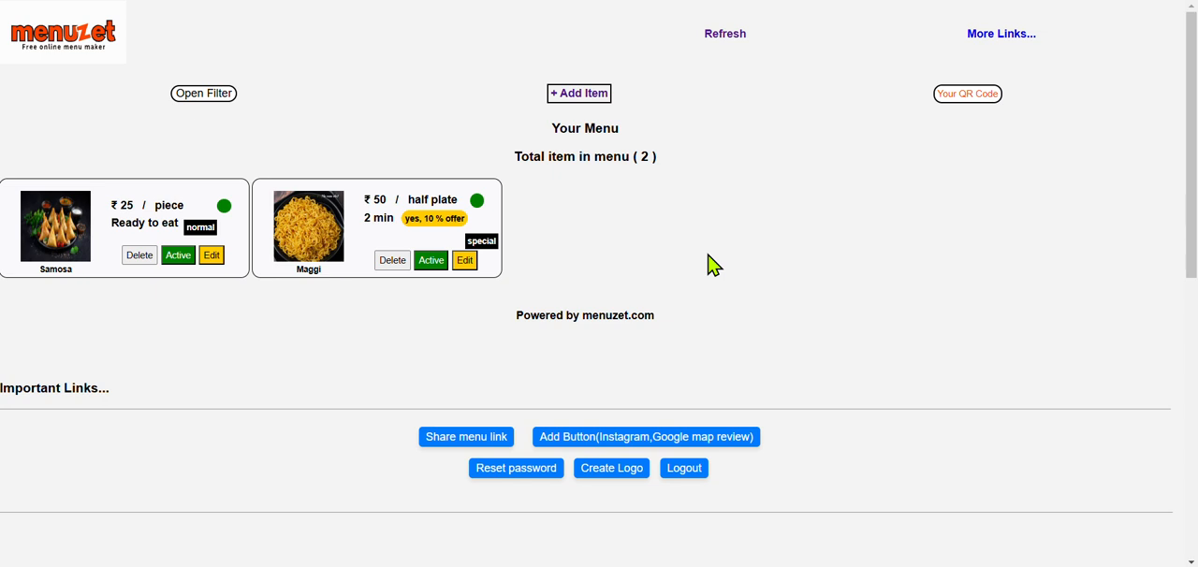
Step: Filter the menu items by Veg, starter and active status
click(201, 74)
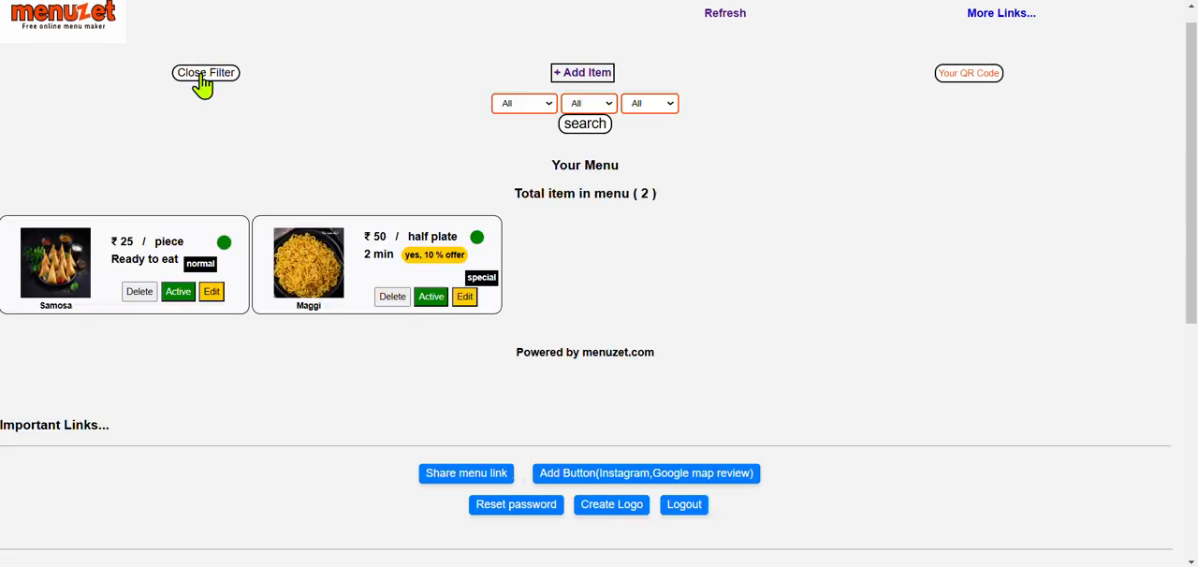
click(526, 104)
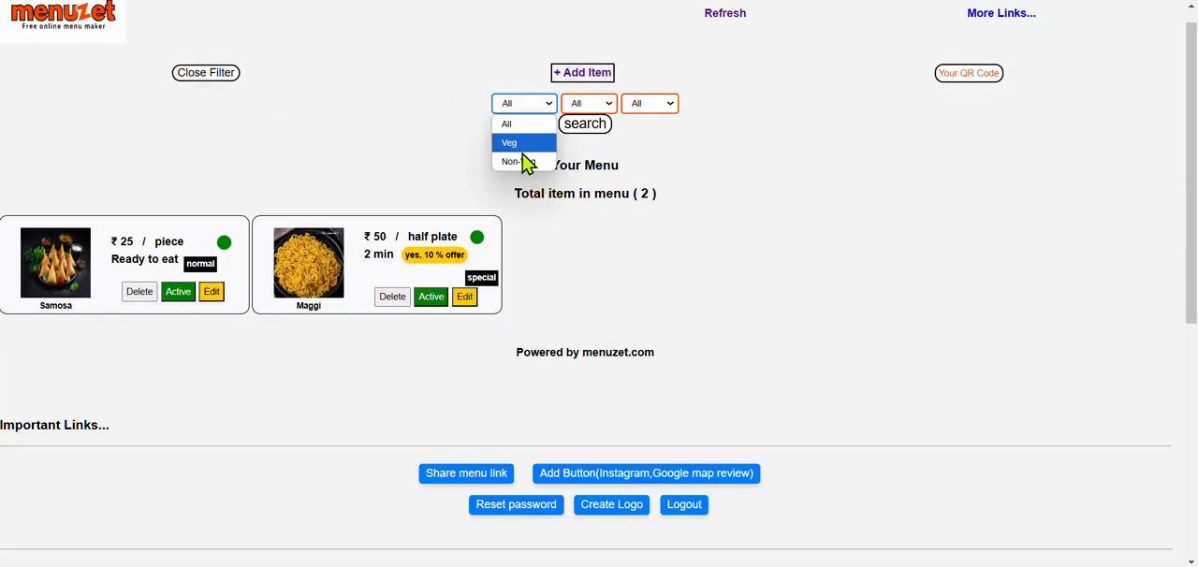
click(522, 145)
click(586, 104)
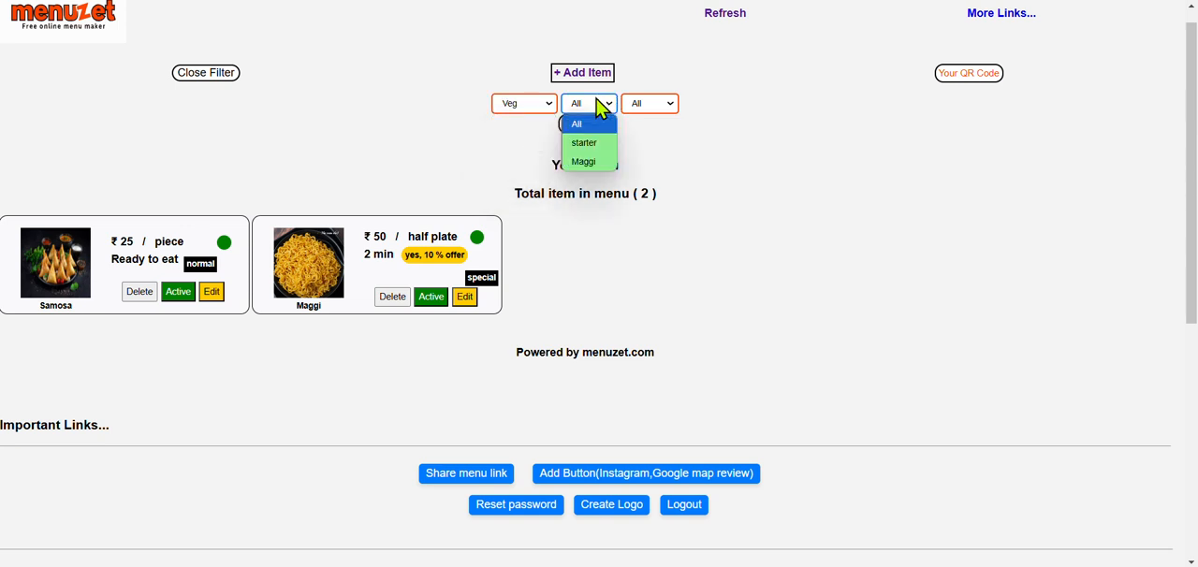
click(597, 145)
click(670, 107)
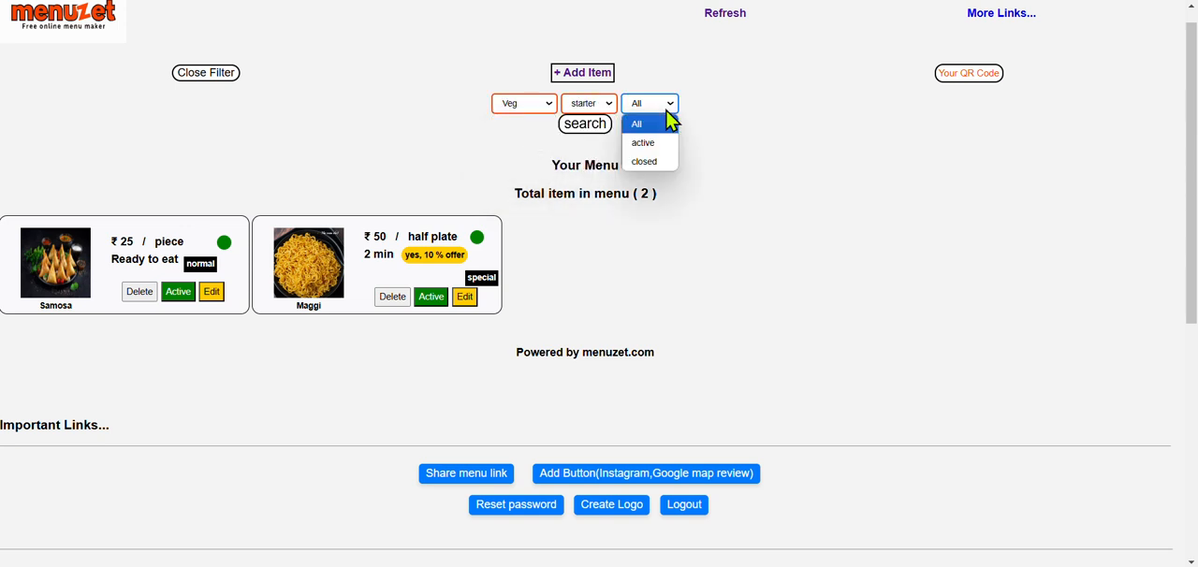
click(651, 146)
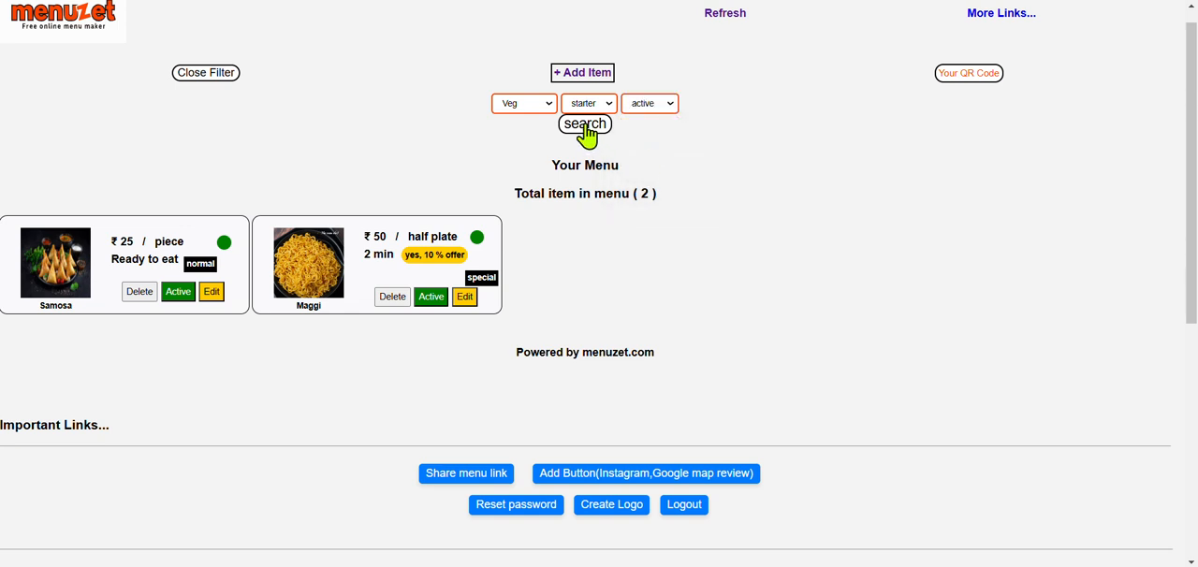
click(585, 124)
Step: Switch the Samosa item's status to Closed and refresh to the full menu
click(178, 257)
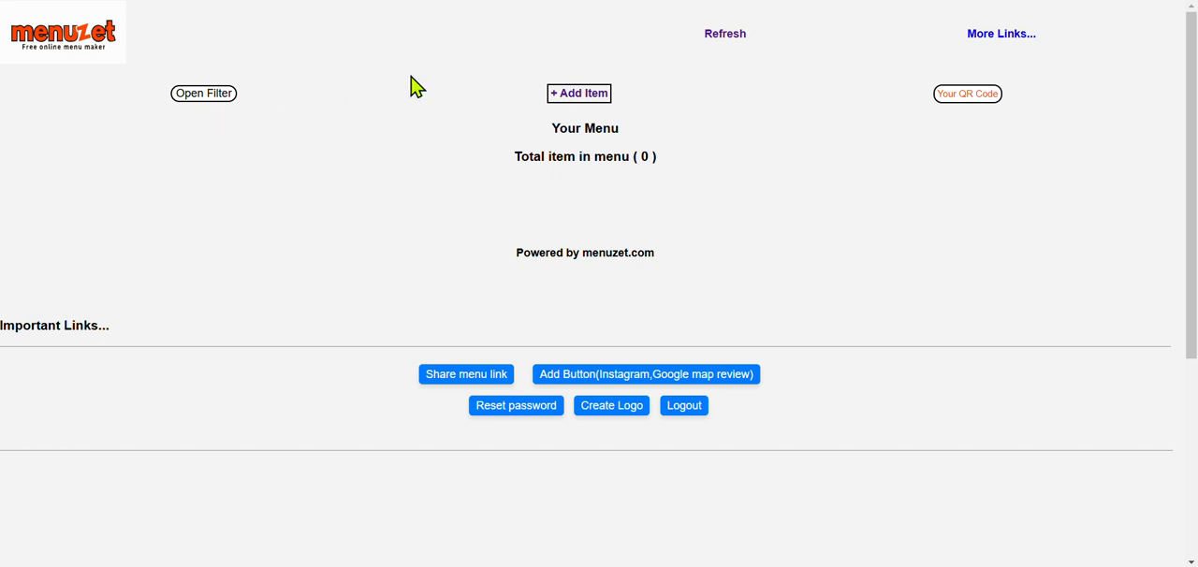
click(724, 36)
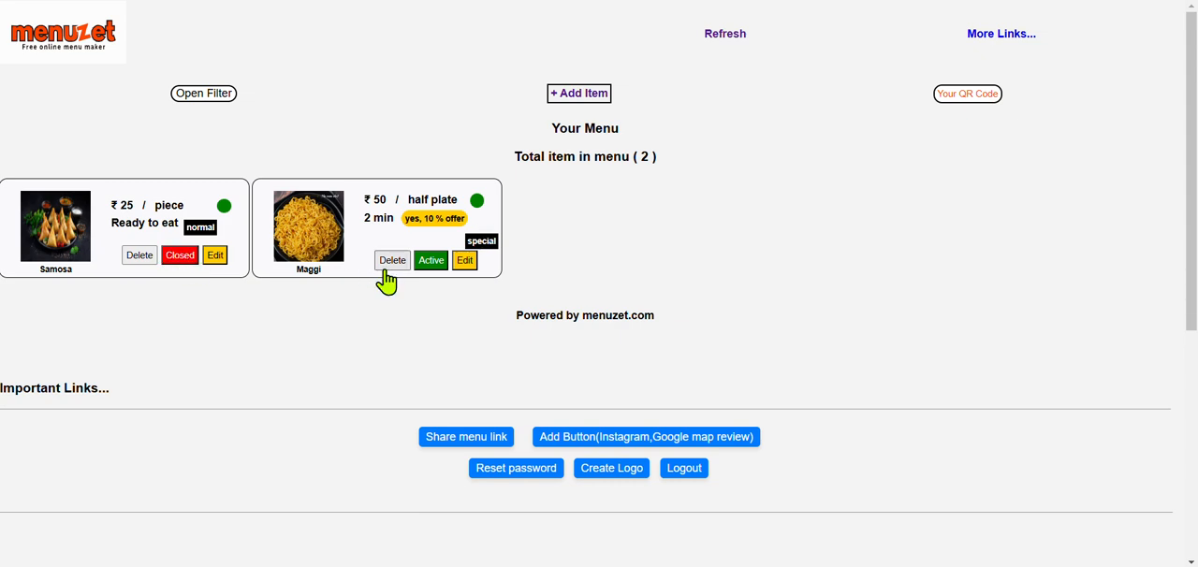
Step: Set the Maggi item's price to 55 and update the item
click(465, 261)
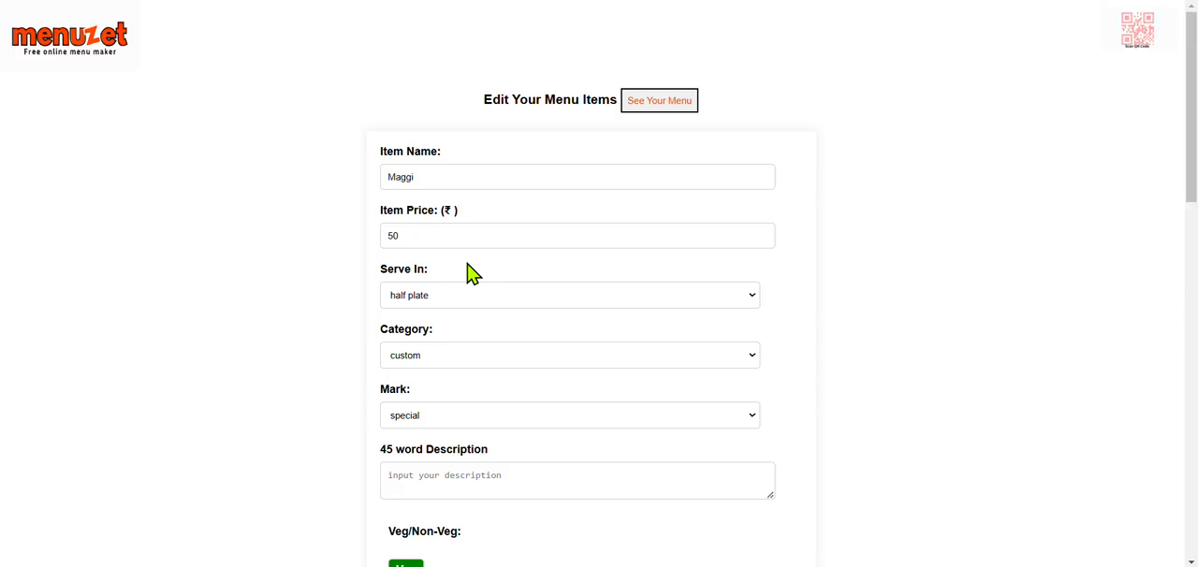
click(416, 234)
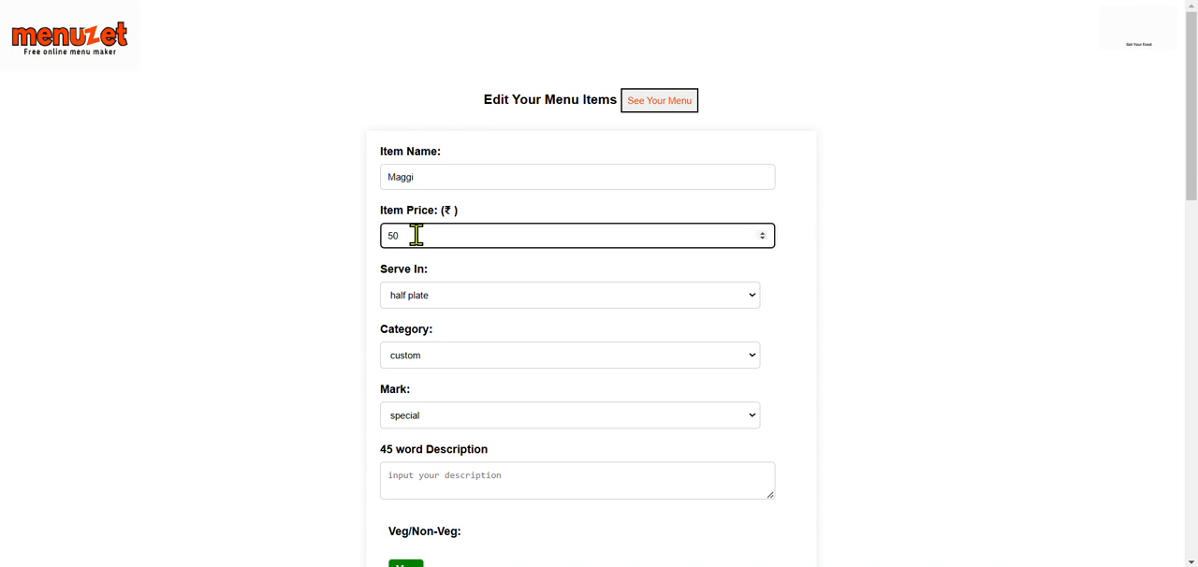
key(BackSpace)
scroll(500, 329, down, 5)
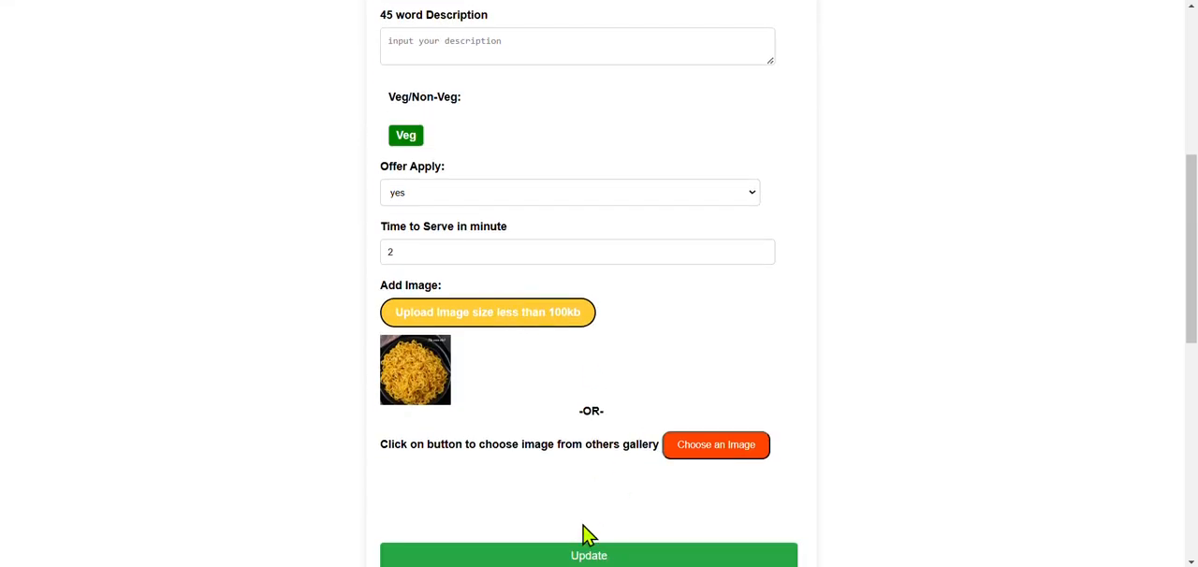
scroll(581, 552, down, 1)
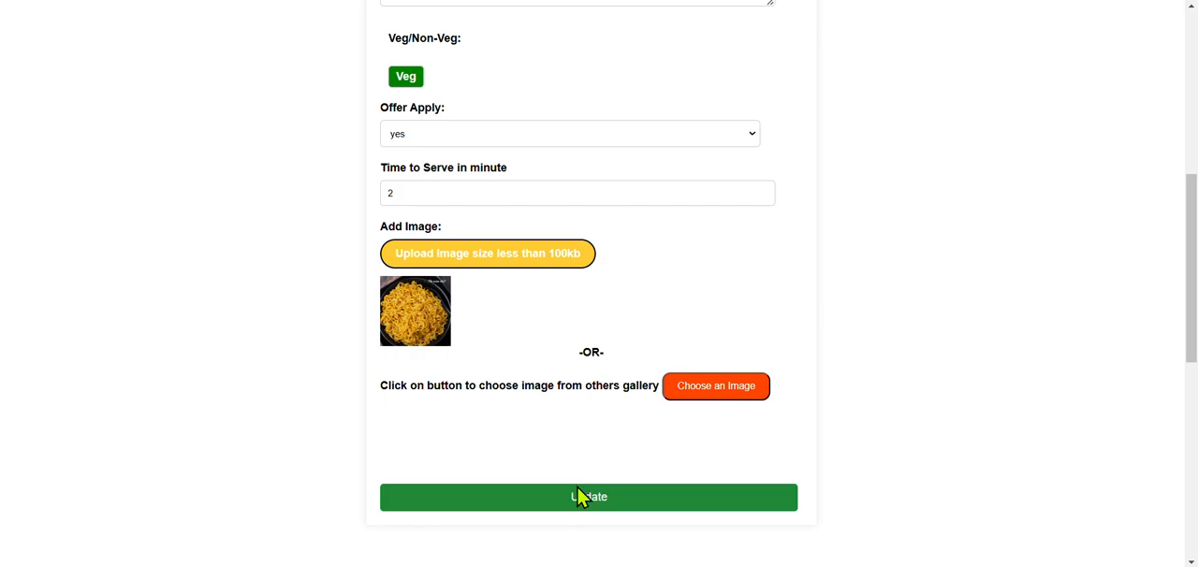
click(579, 496)
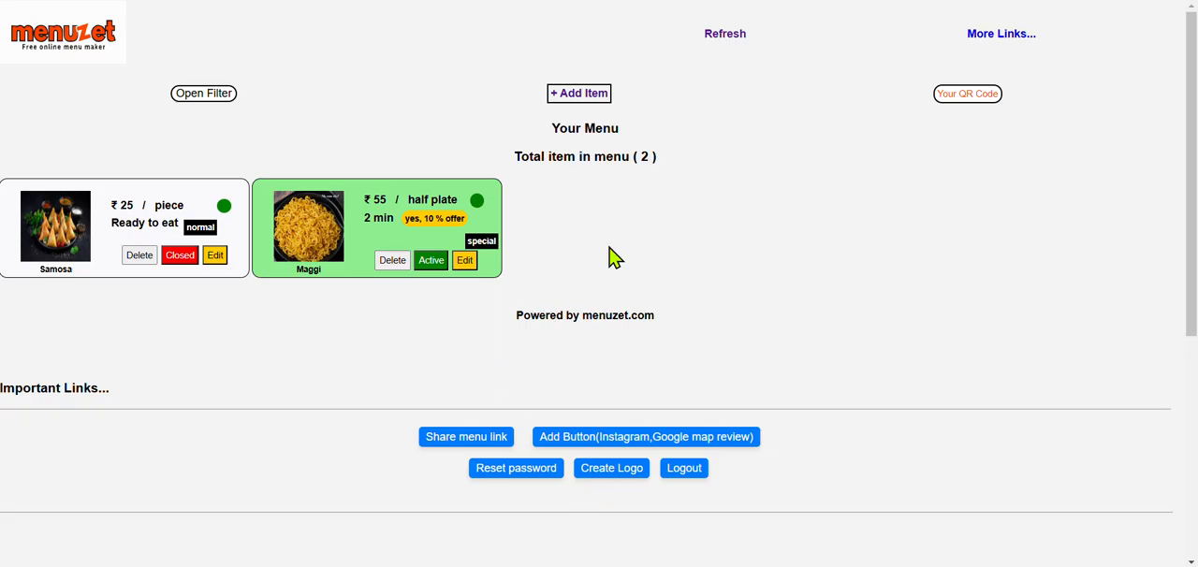
Step: Go to the dashboard's Important Links section and log out of the account
click(994, 35)
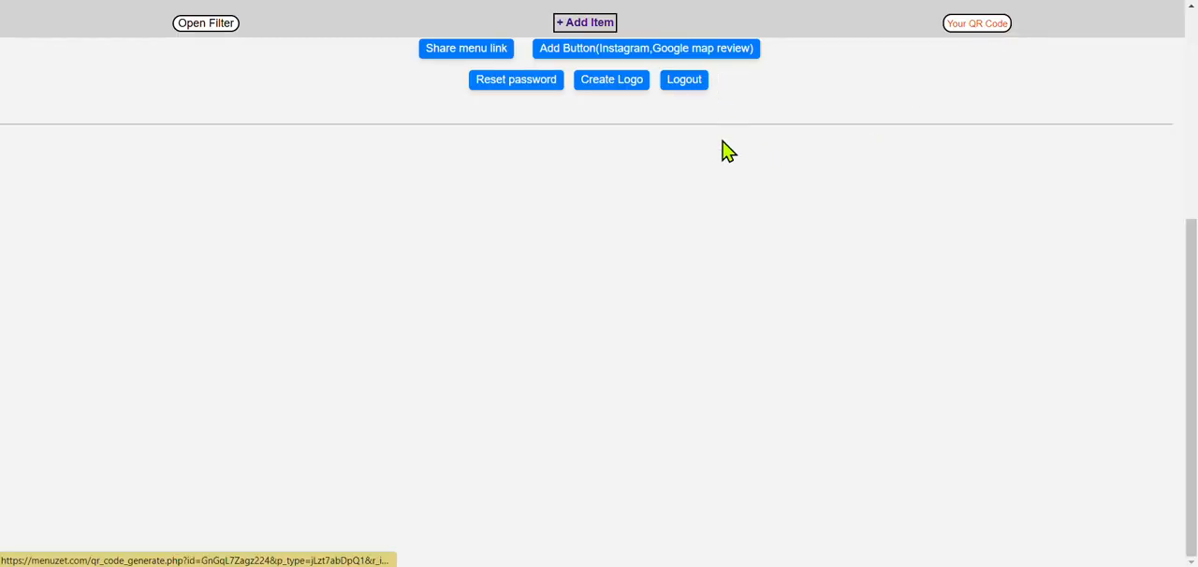
scroll(721, 154, up, 2)
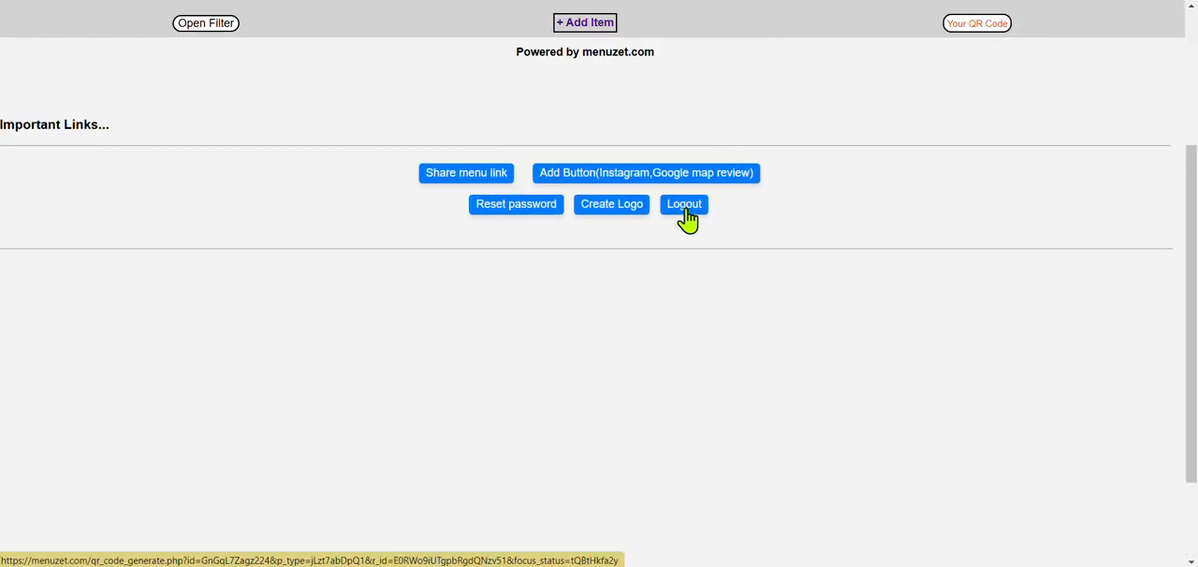
click(683, 205)
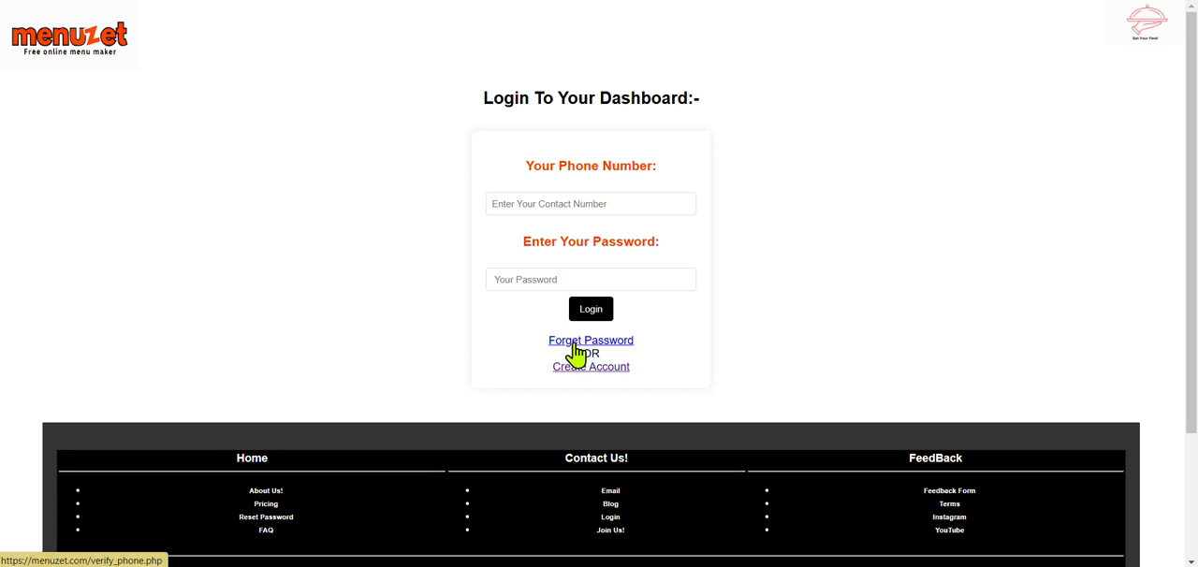
click(567, 276)
click(557, 206)
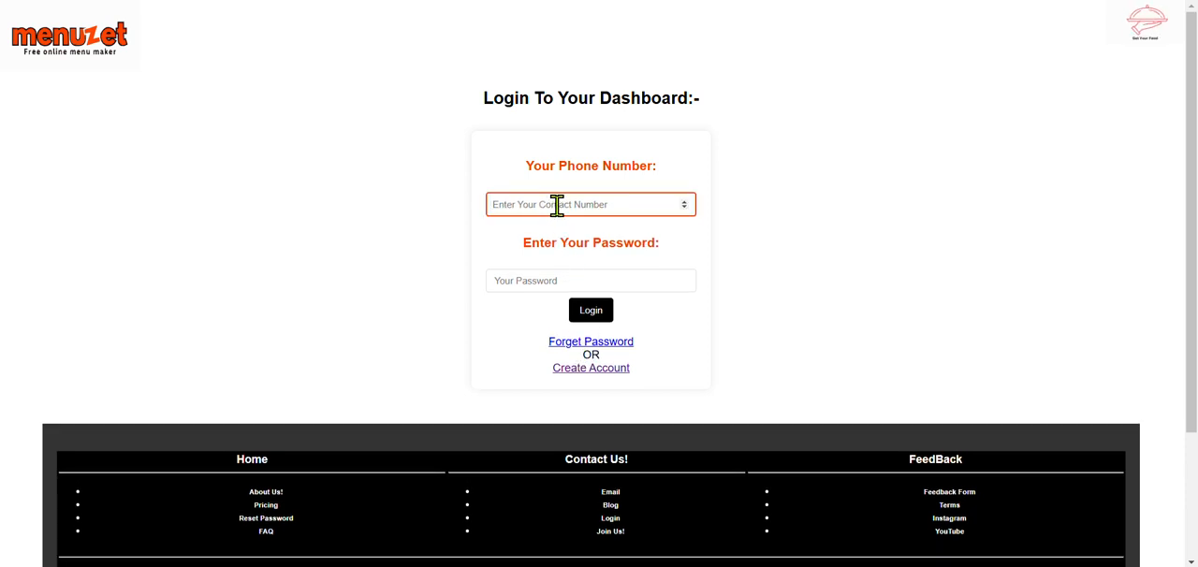
click(556, 273)
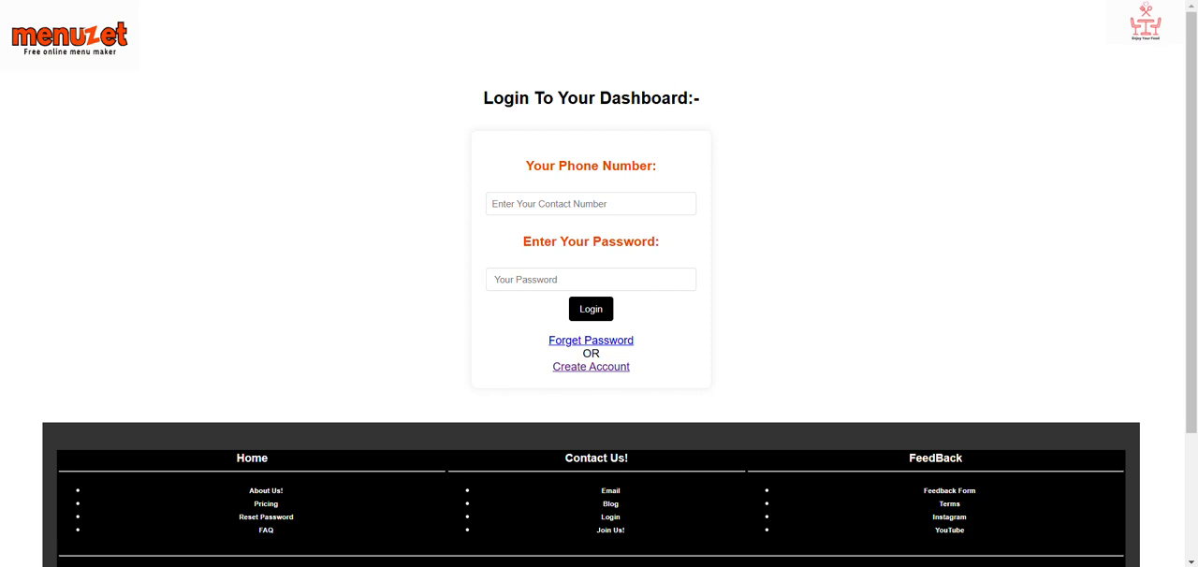